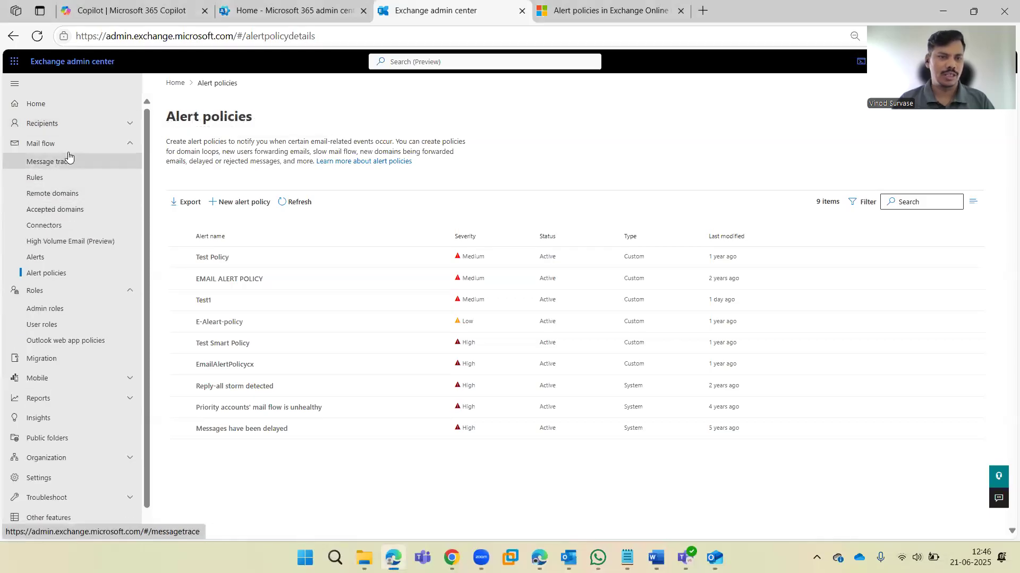
# Step: Return to the Exchange admin center home page and reopen the alert policies page under Mail flow
pyautogui.click(68, 144)
pyautogui.click(62, 165)
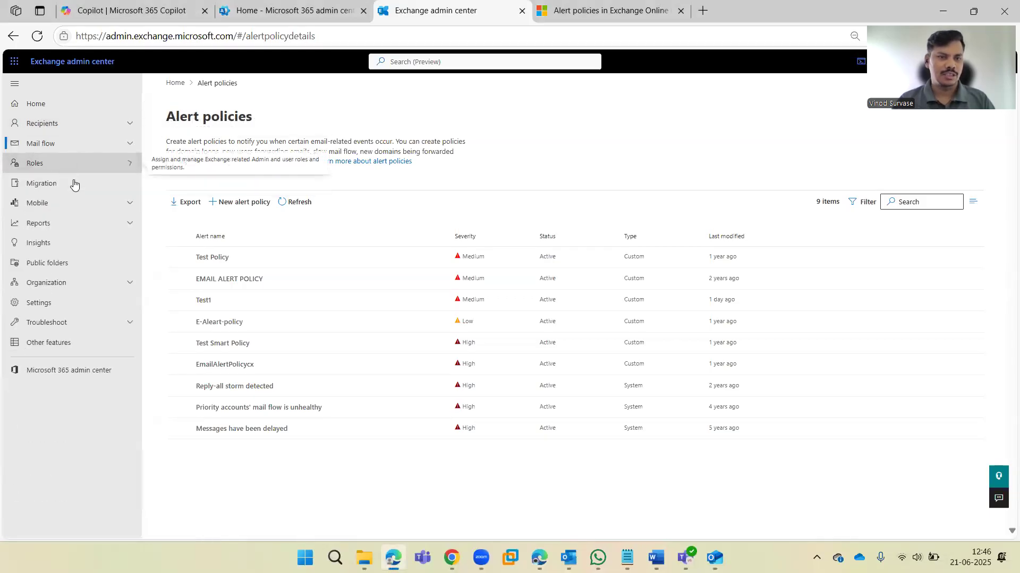
pyautogui.click(63, 145)
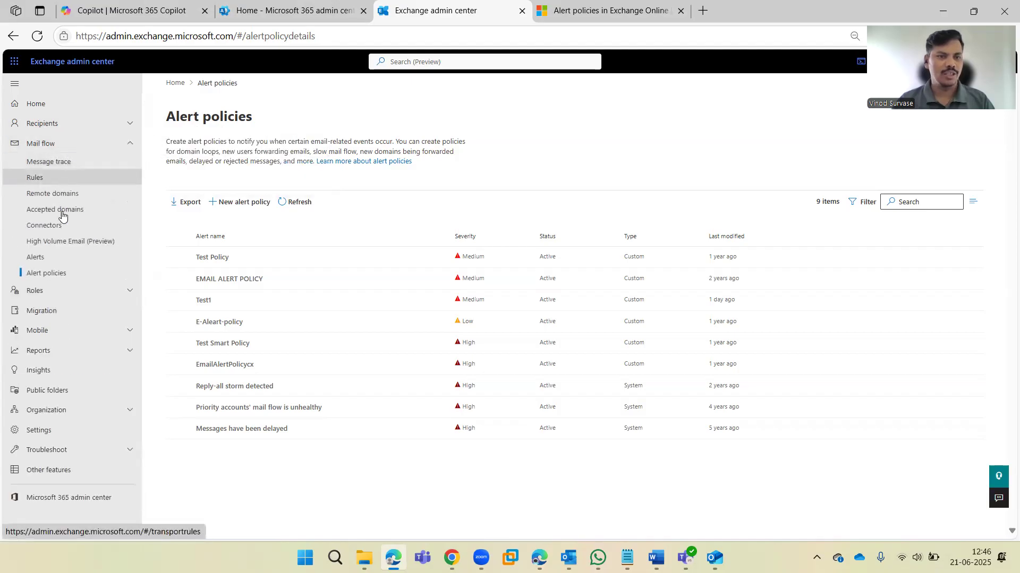
pyautogui.click(60, 103)
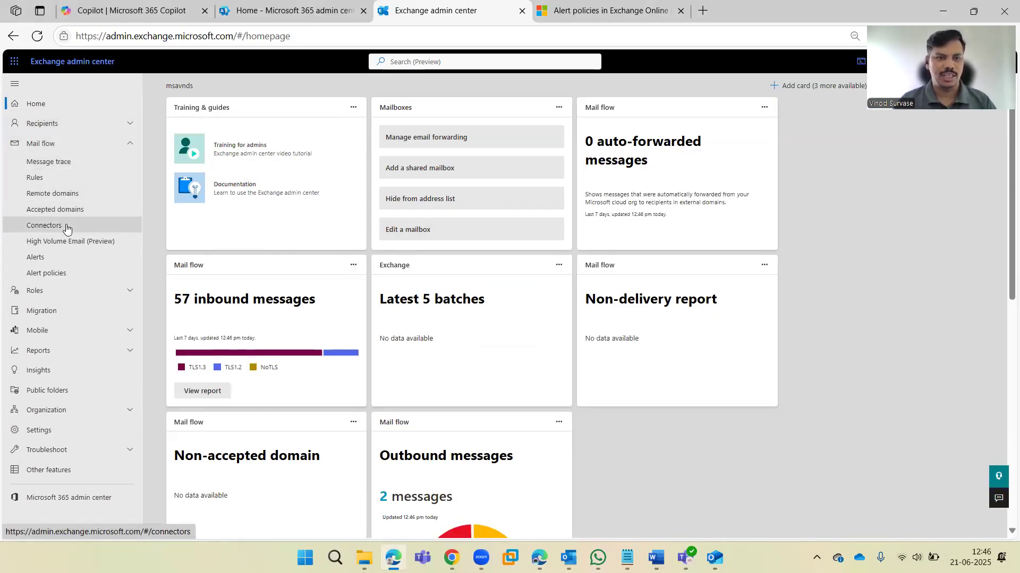
pyautogui.click(63, 148)
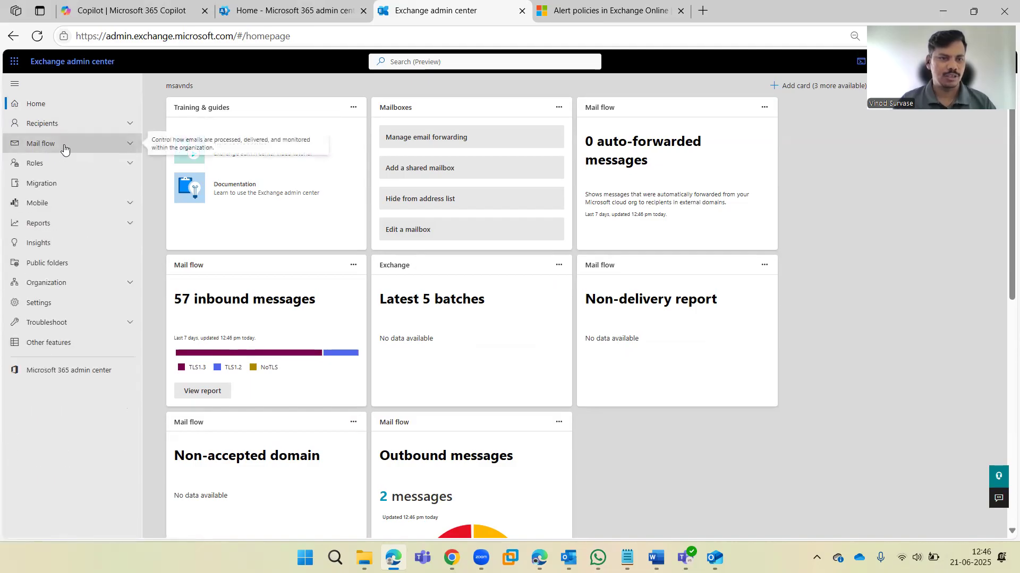
pyautogui.click(64, 147)
pyautogui.click(50, 273)
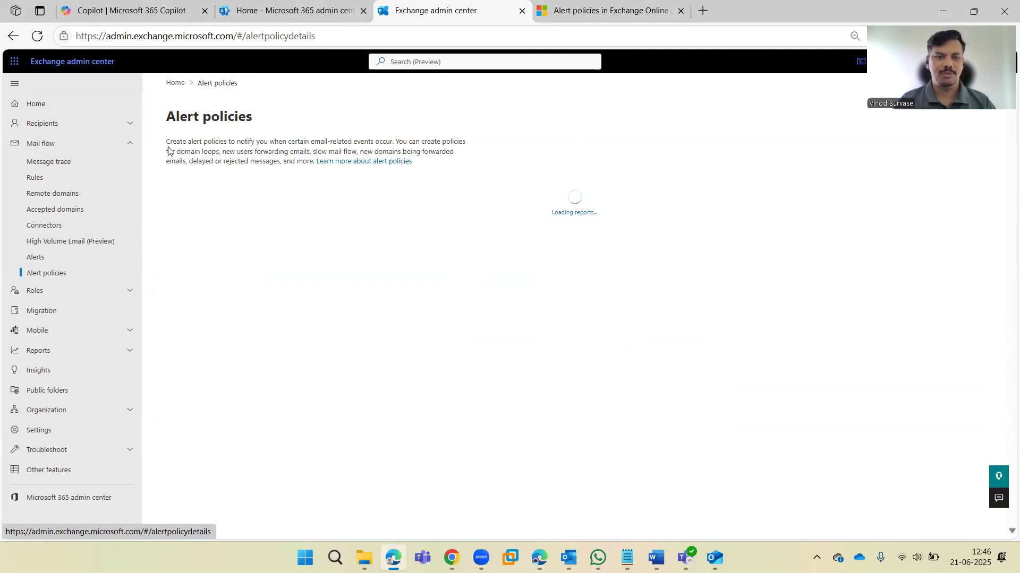
# Step: Review the alert policies page description and the system-type policies in the list
pyautogui.moveTo(166, 142); pyautogui.dragTo(465, 154)
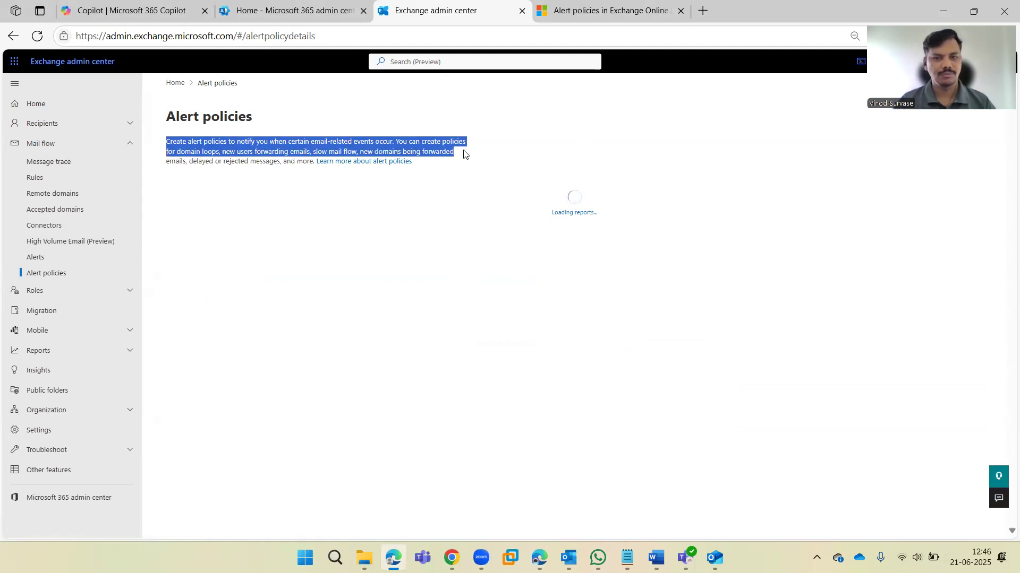
pyautogui.click(733, 139)
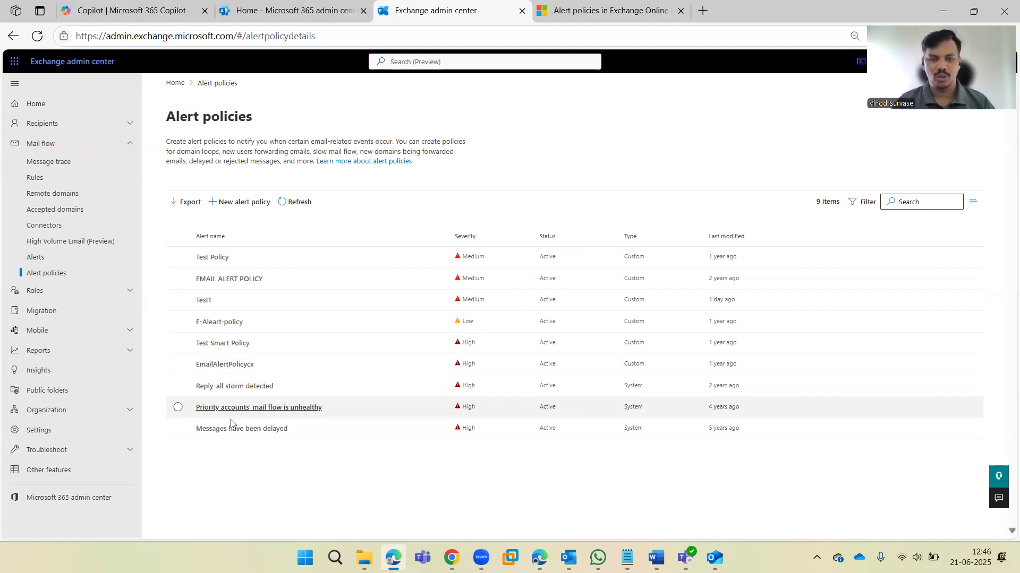
pyautogui.moveTo(257, 464); pyautogui.dragTo(190, 384)
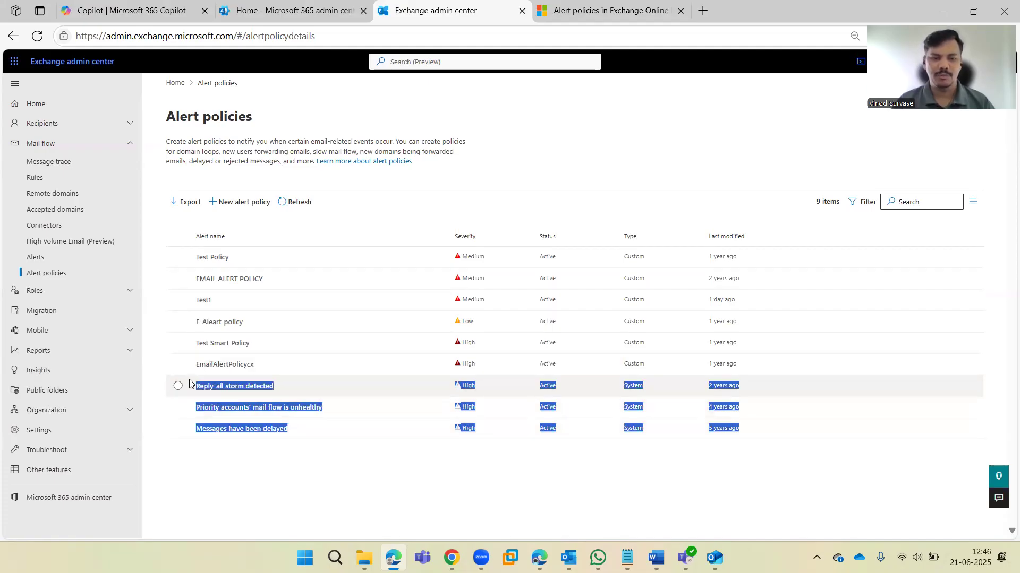
pyautogui.click(271, 486)
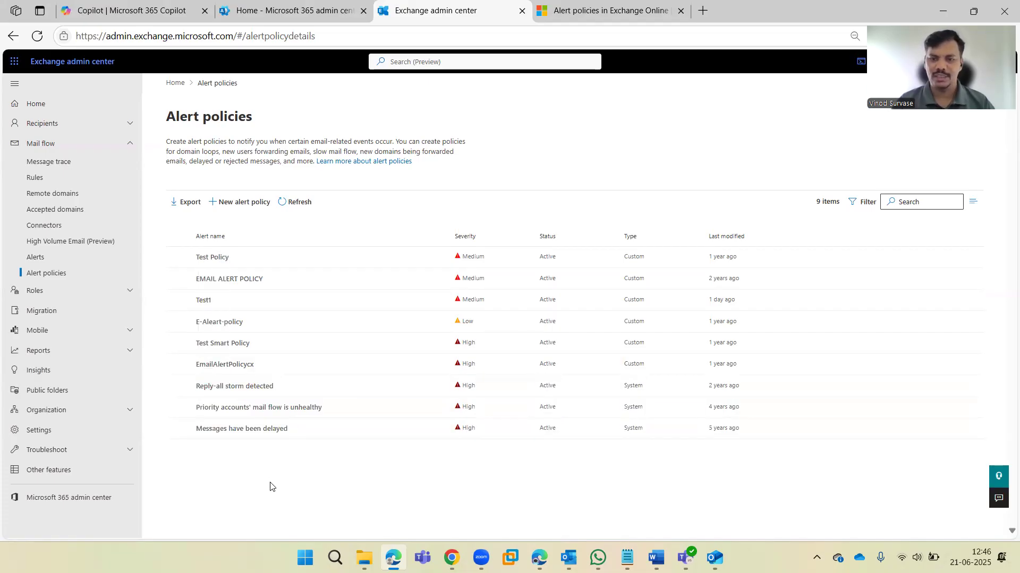
pyautogui.click(867, 159)
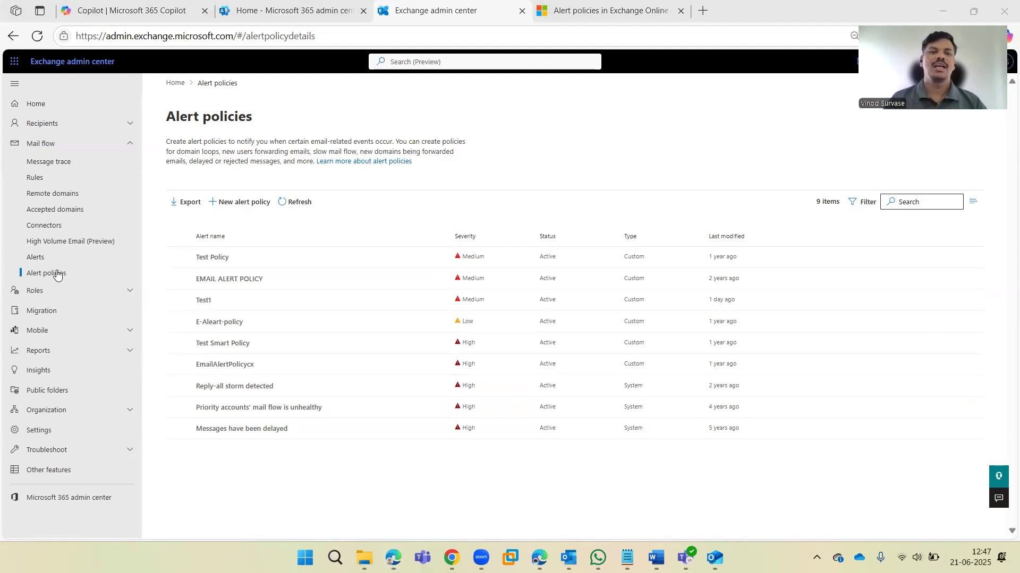
# Step: Start a new alert policy with SlowMailflow as both name and description, and continue to its settings
pyautogui.click(233, 203)
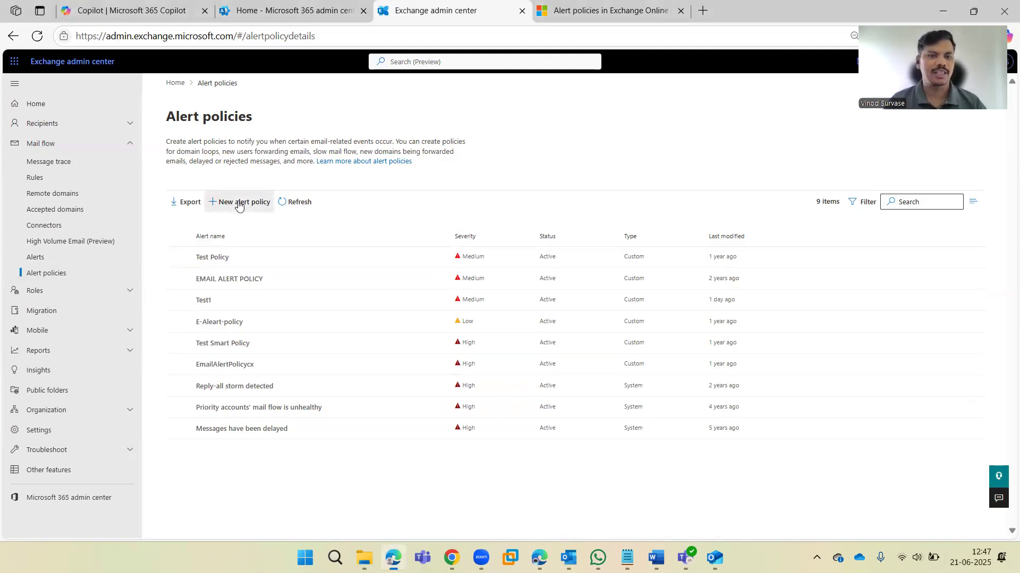
pyautogui.click(516, 202)
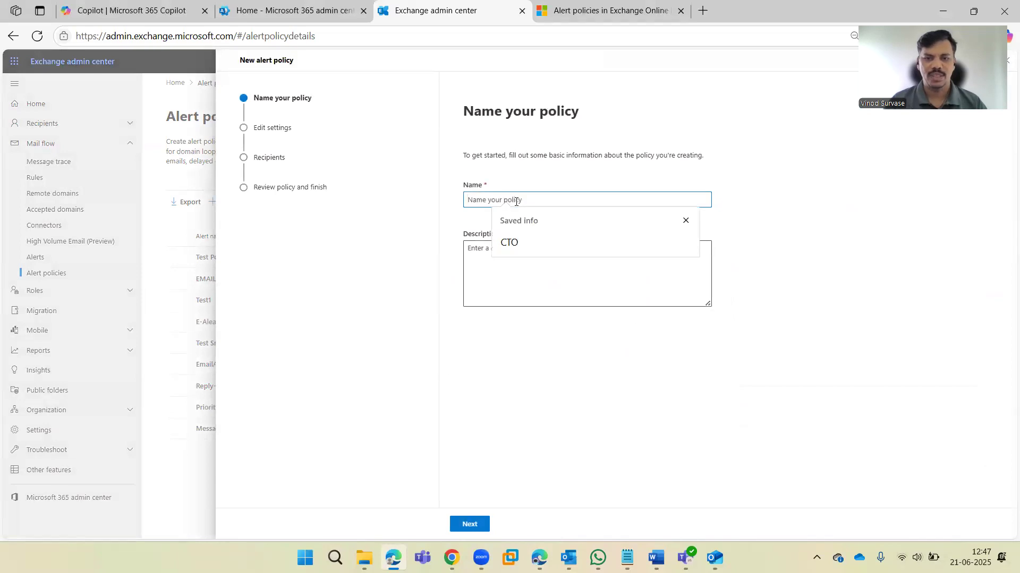
pyautogui.click(685, 220)
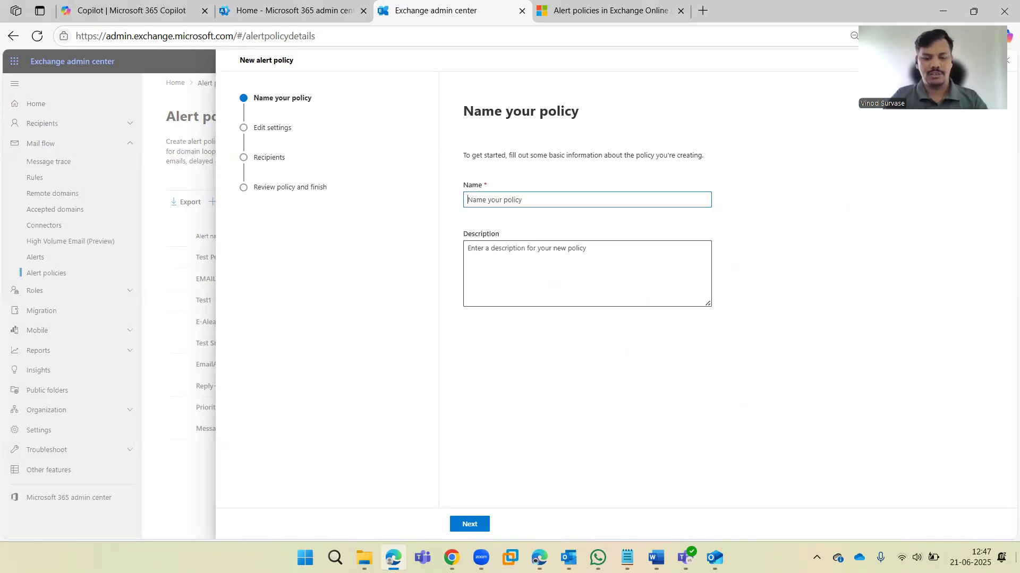
pyautogui.write('SlowMaliflow')
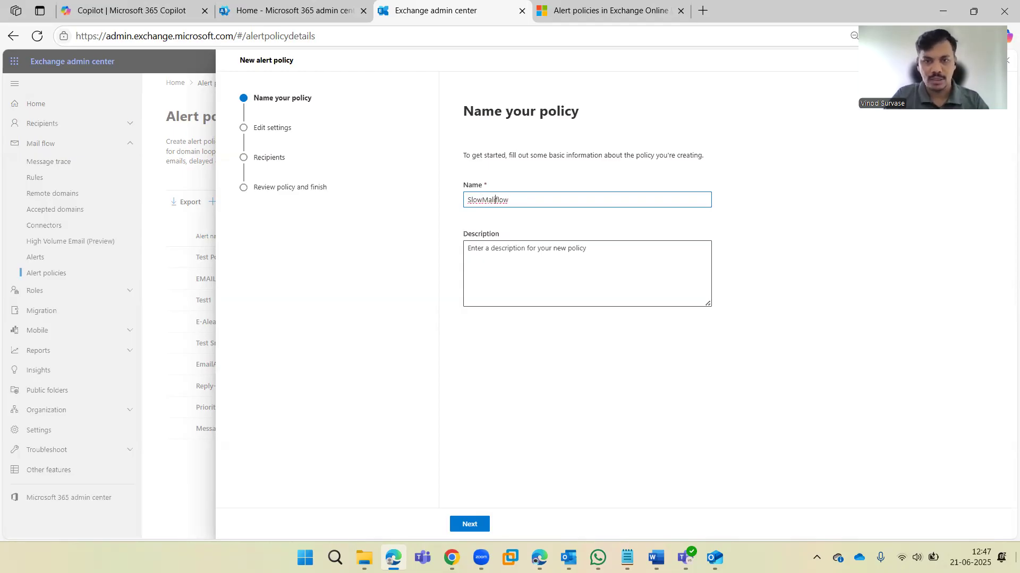
pyautogui.write('i')
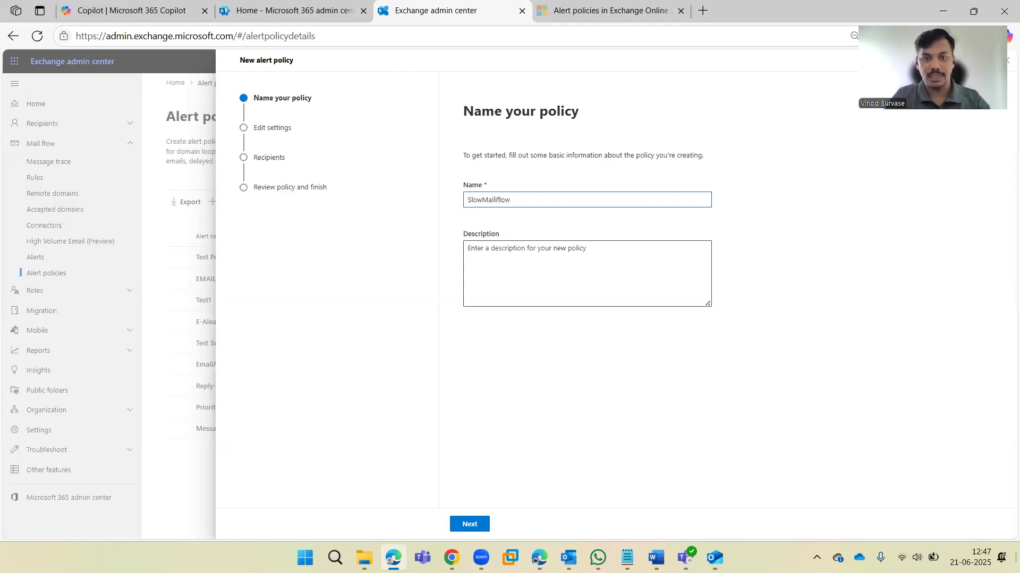
pyautogui.press('BackSpace')
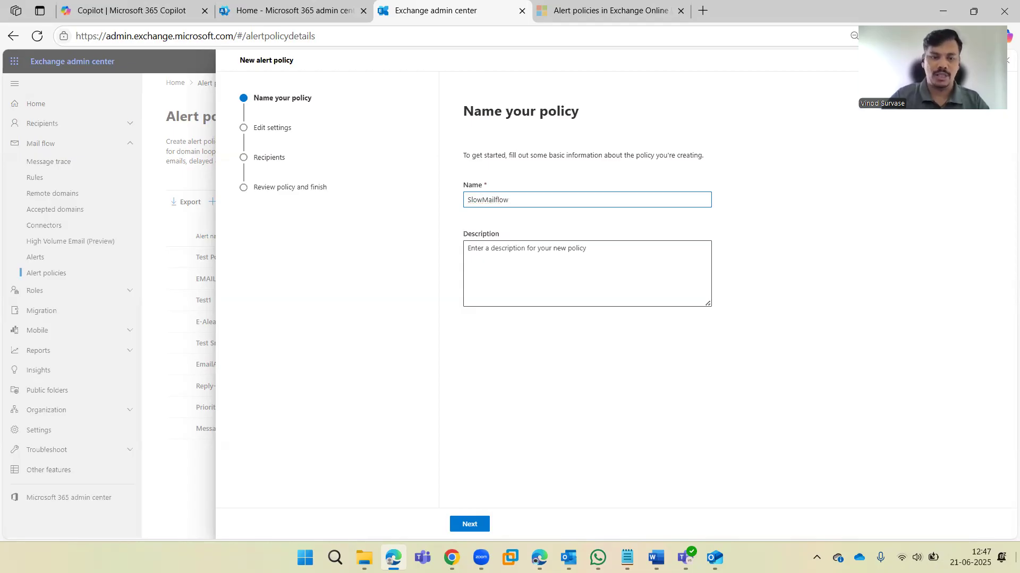
pyautogui.hotkey('ctrl', 'a')
pyautogui.hotkey('ctrl', 'c')
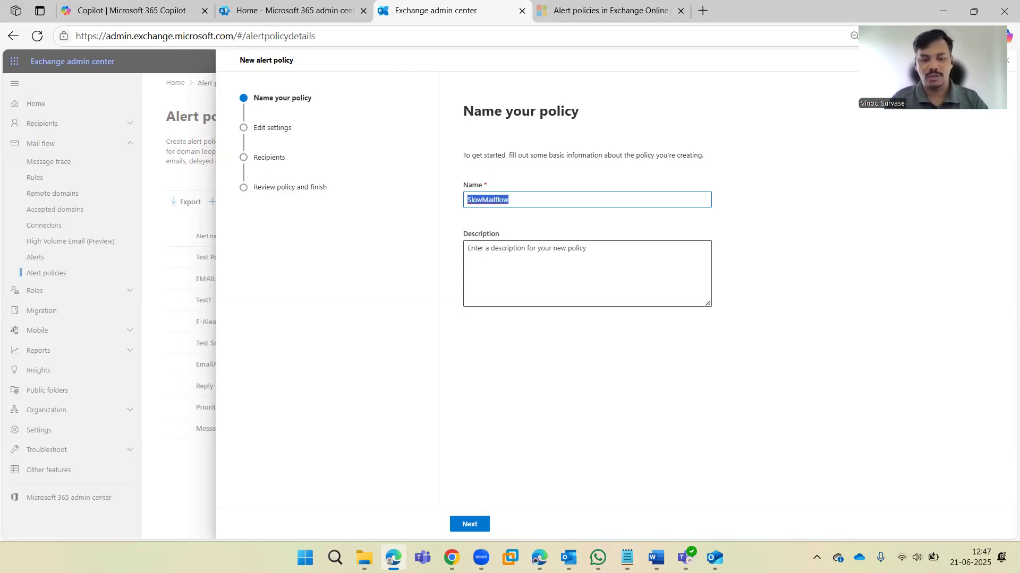
pyautogui.click(567, 279)
pyautogui.hotkey('ctrl', 'v')
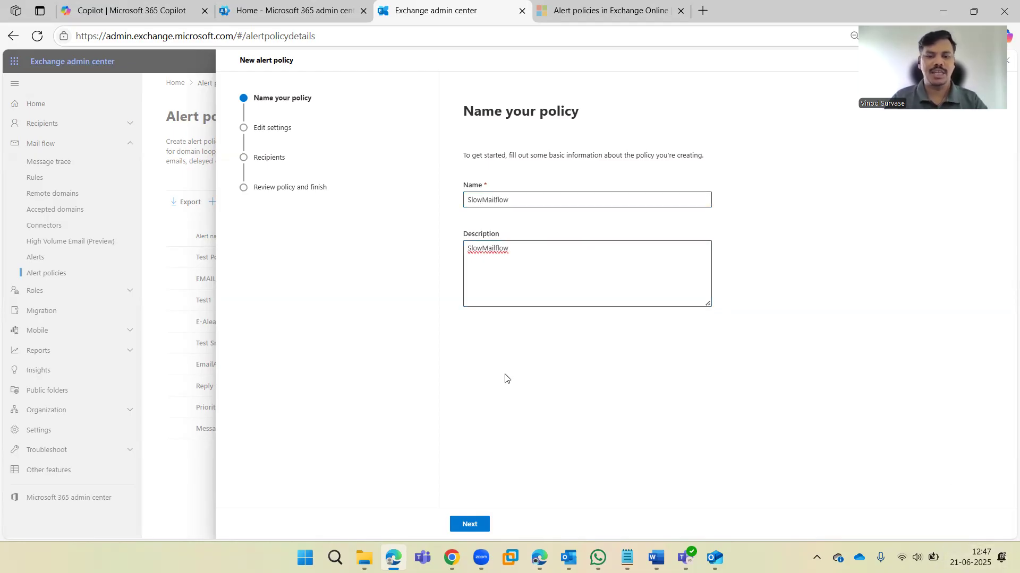
pyautogui.click(488, 524)
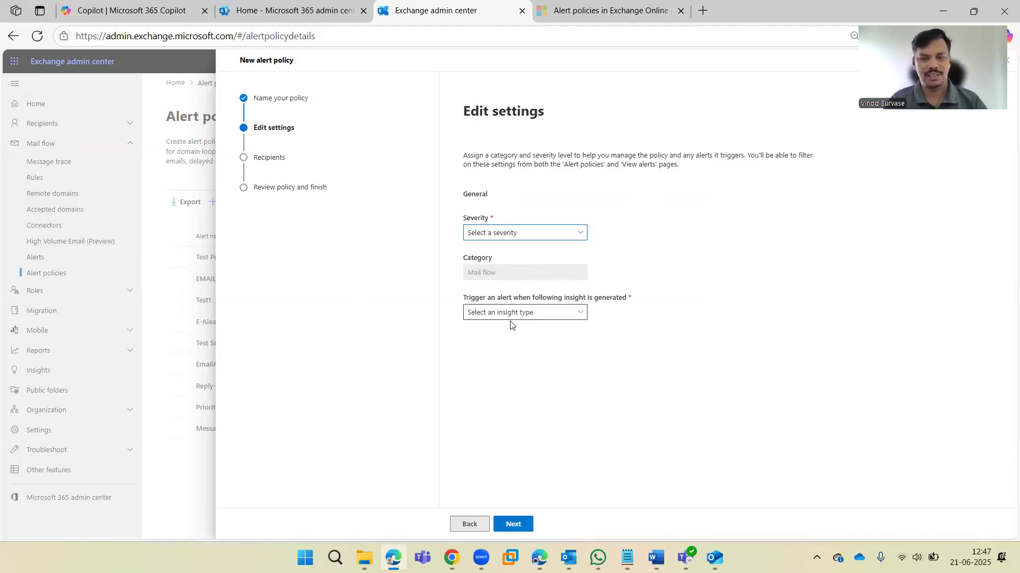
# Step: Set the policy's severity to High and its trigger insight to Slow transport rule, then continue to the recipients
pyautogui.click(508, 233)
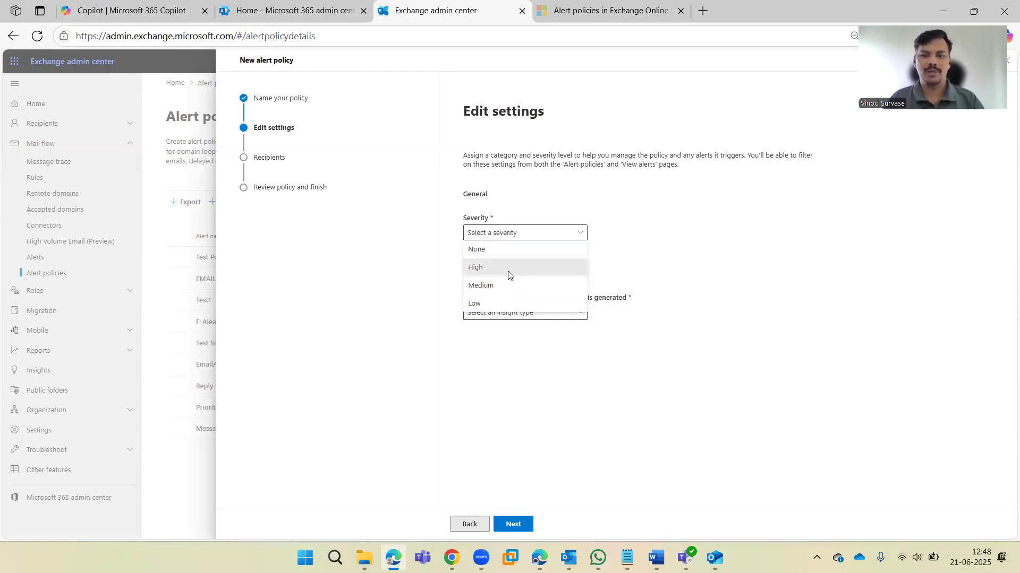
pyautogui.click(507, 274)
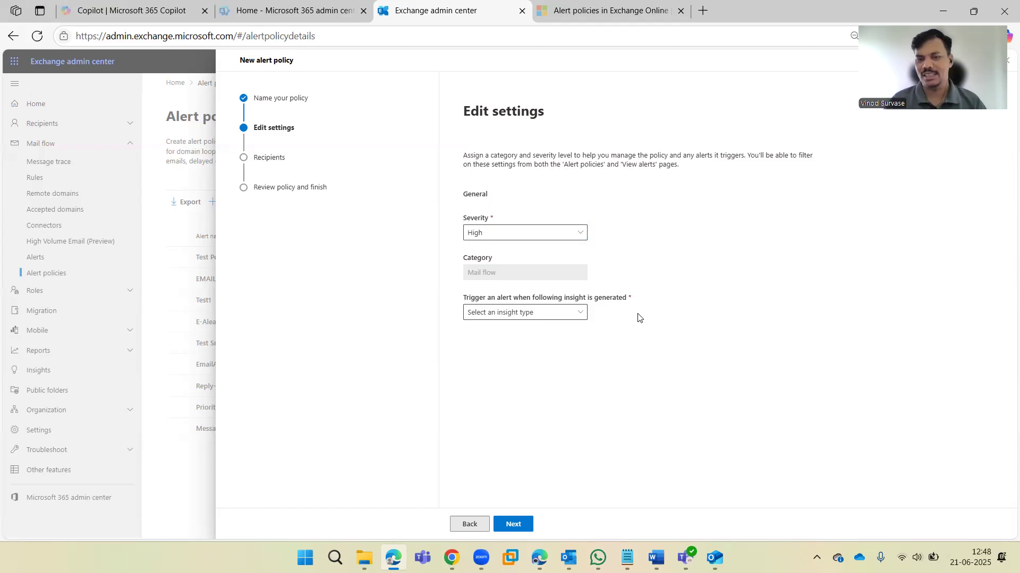
pyautogui.click(532, 316)
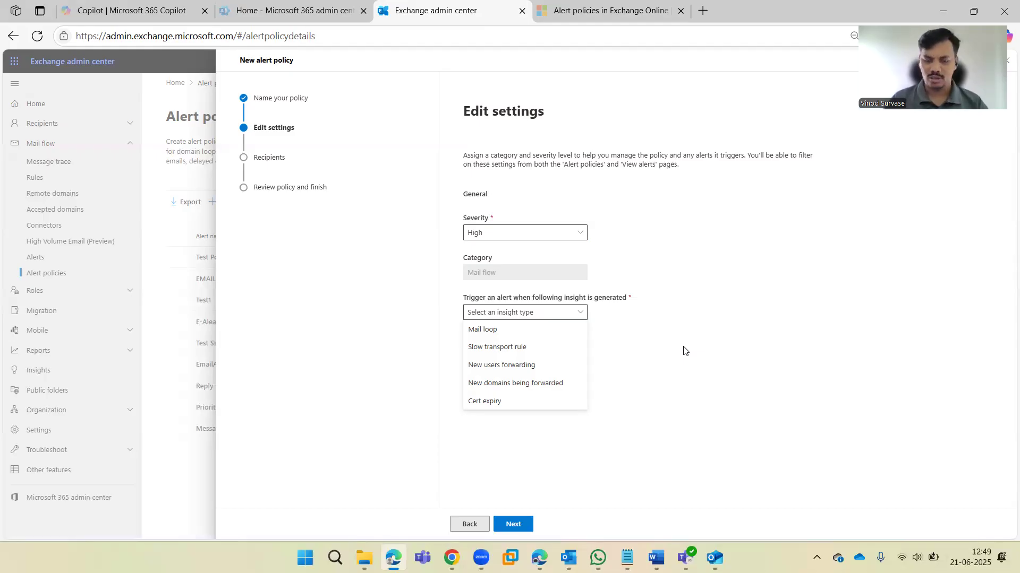
pyautogui.click(689, 349)
pyautogui.click(485, 318)
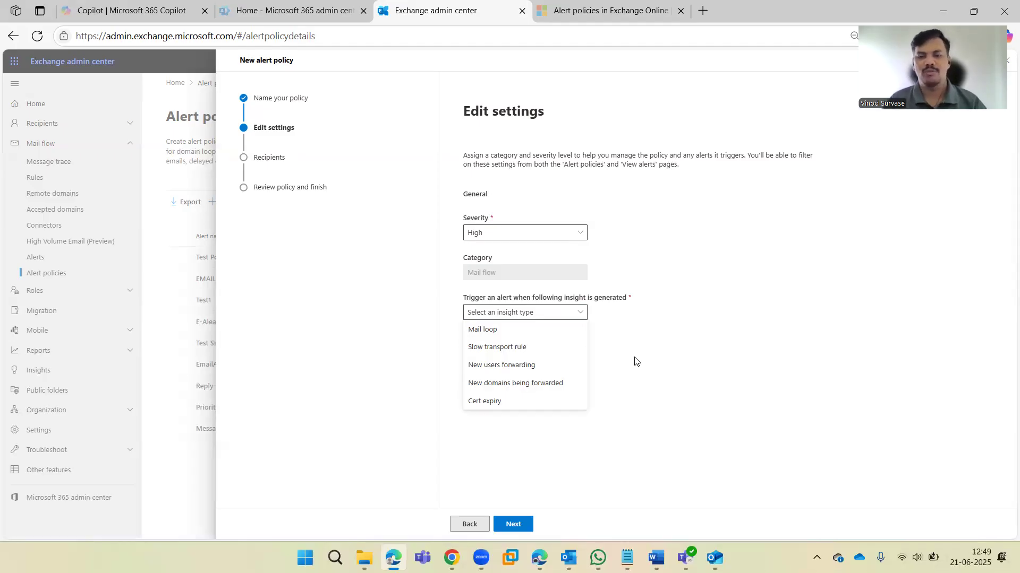
pyautogui.click(540, 346)
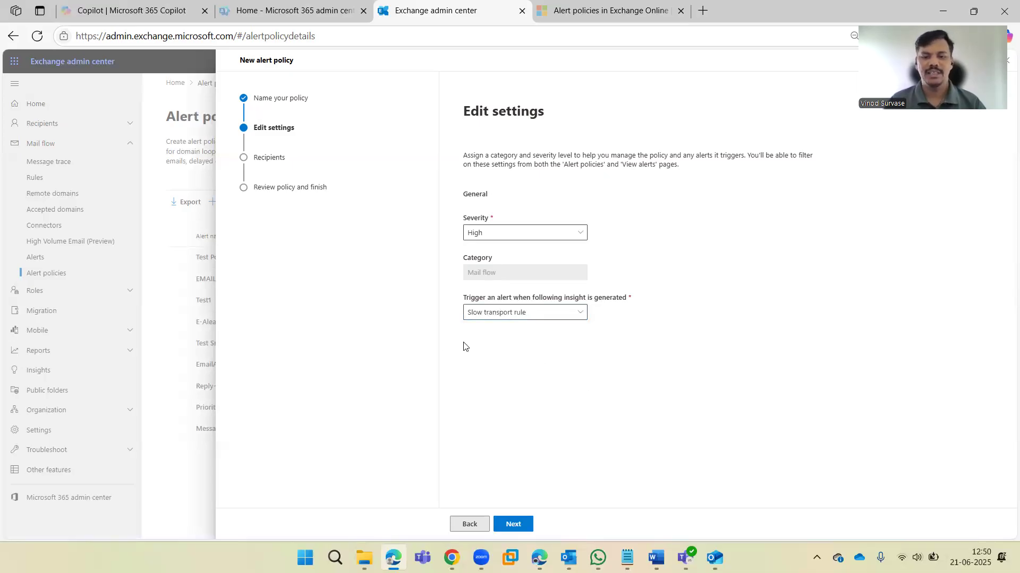
pyautogui.click(513, 524)
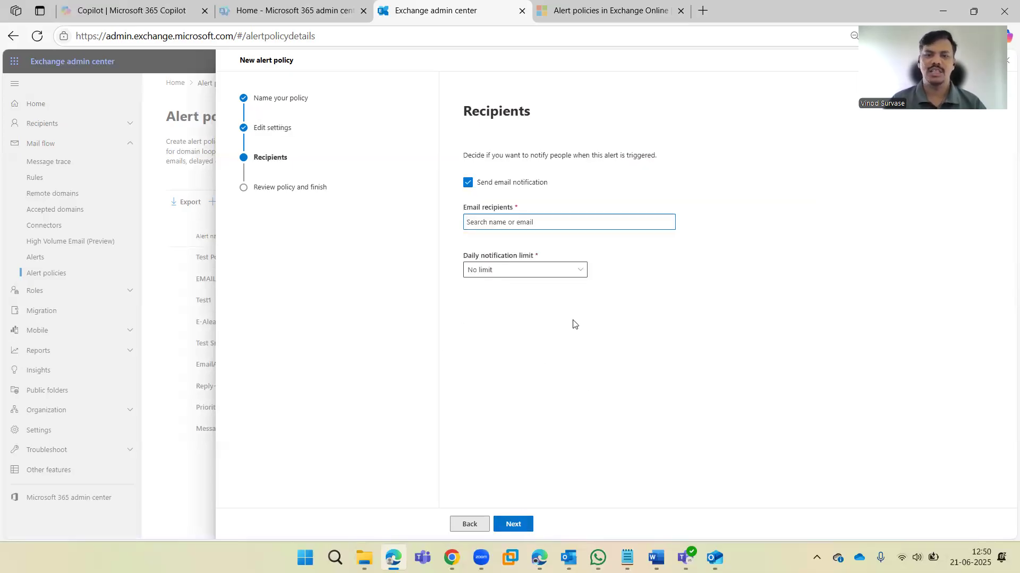
# Step: Search the email recipients for "a" and add the administrator's account to receive the alert notifications
pyautogui.moveTo(461, 113); pyautogui.dragTo(549, 116)
pyautogui.click(589, 351)
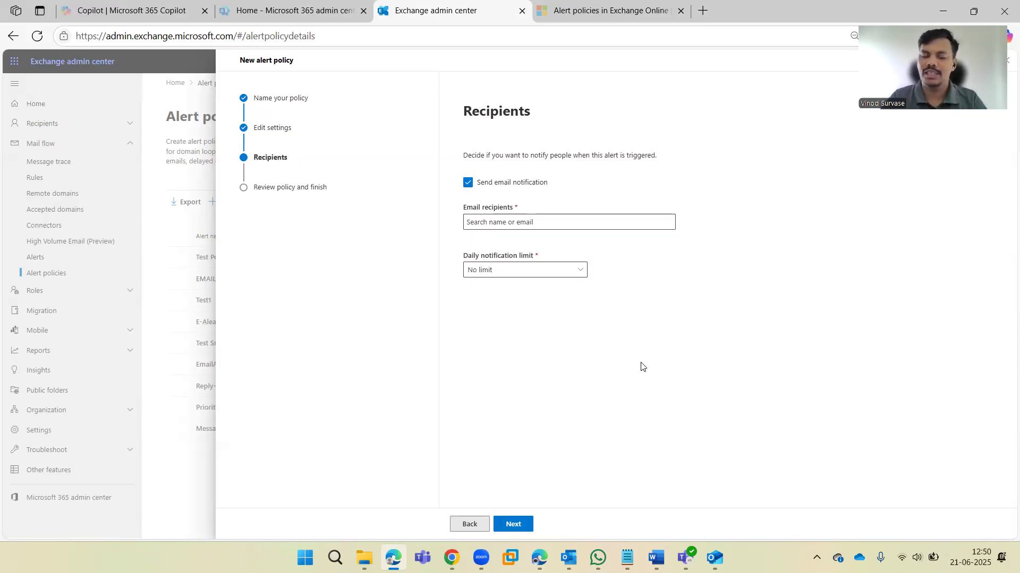
pyautogui.click(565, 226)
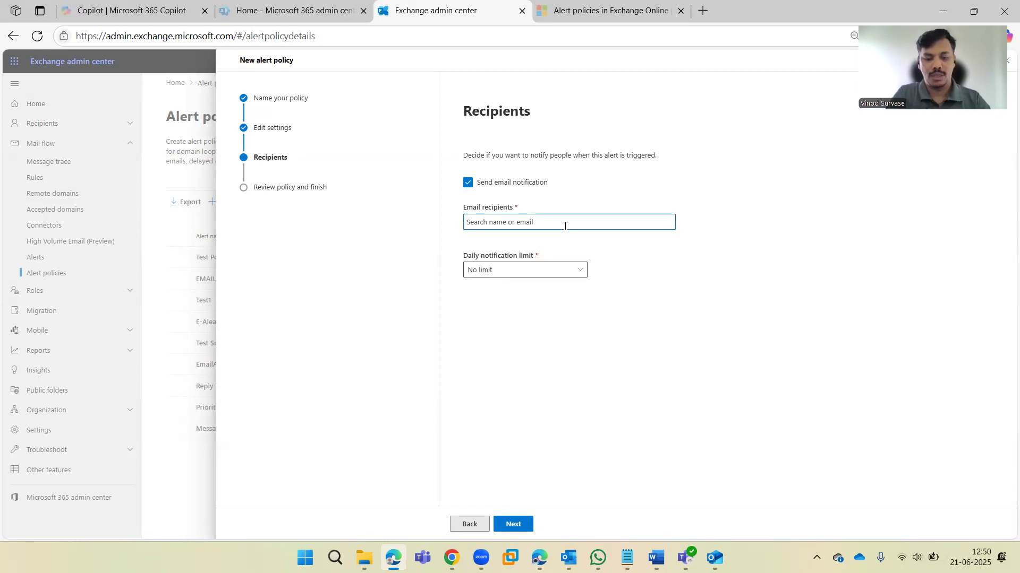
pyautogui.write('dev')
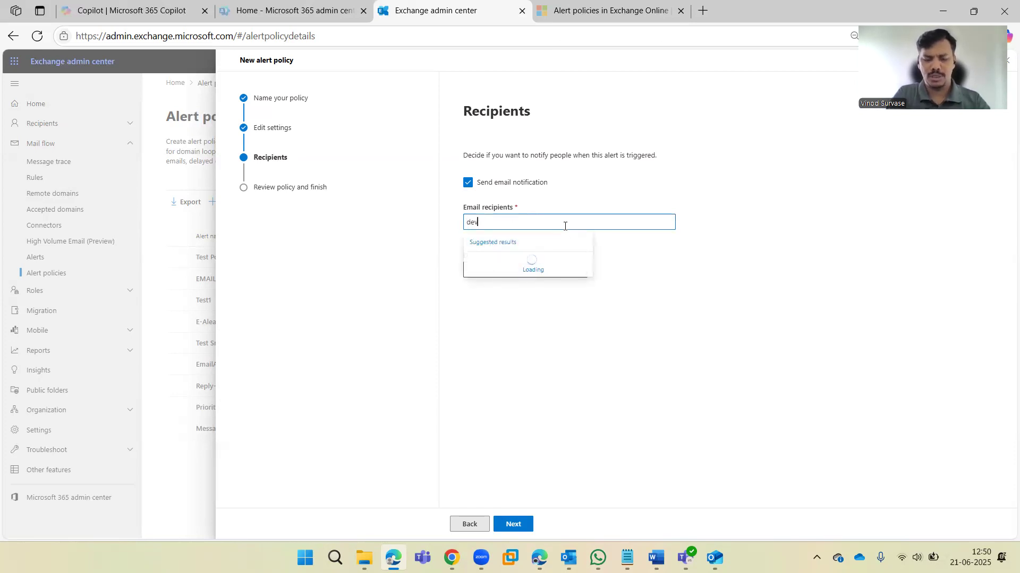
pyautogui.press('BackSpace')
pyautogui.press('BackSpace')
pyautogui.press('BackSpace')
pyautogui.write('a')
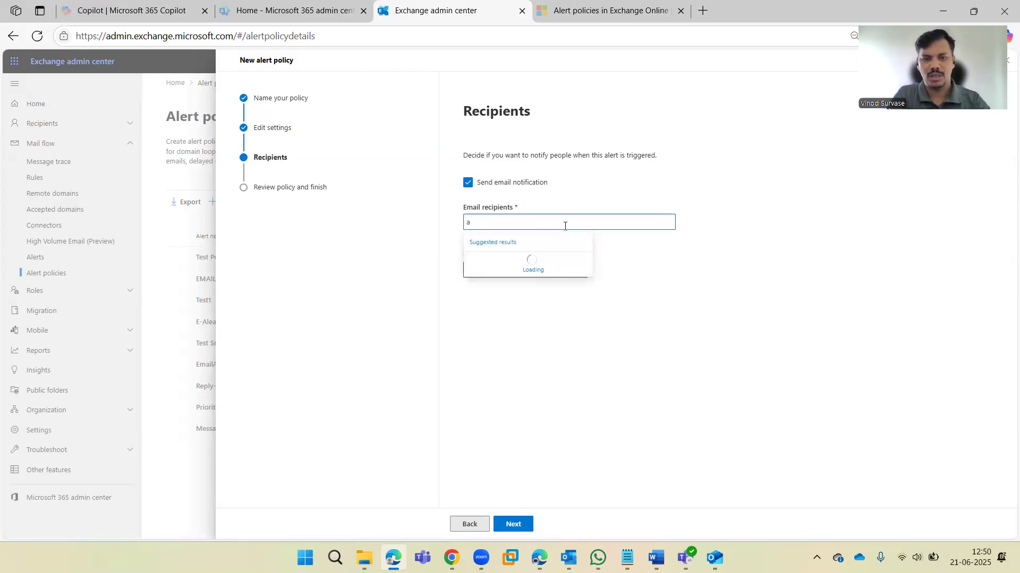
pyautogui.write('rc')
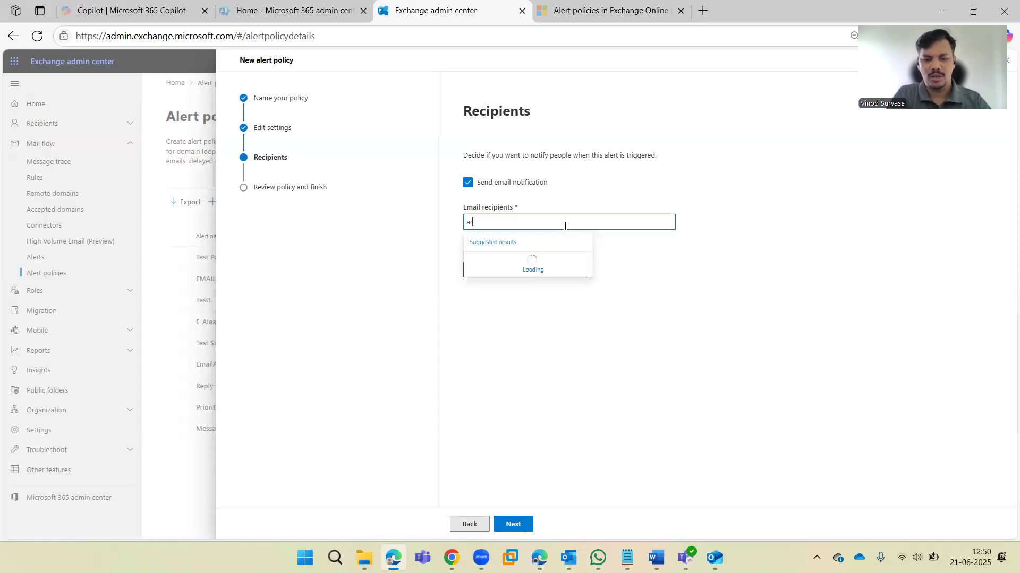
pyautogui.press('BackSpace')
pyautogui.press('BackSpace')
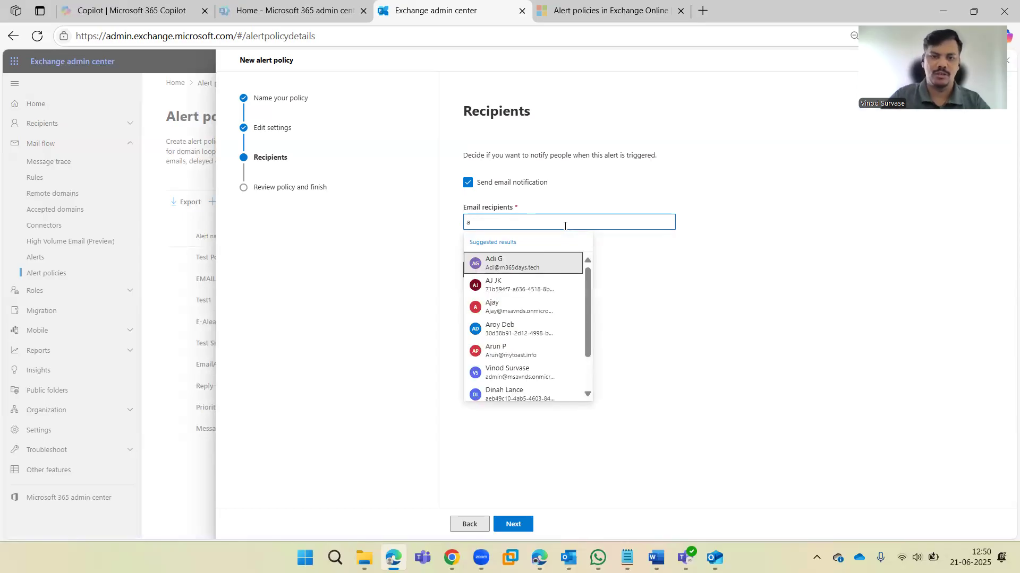
pyautogui.scroll(-2, 560, 342)
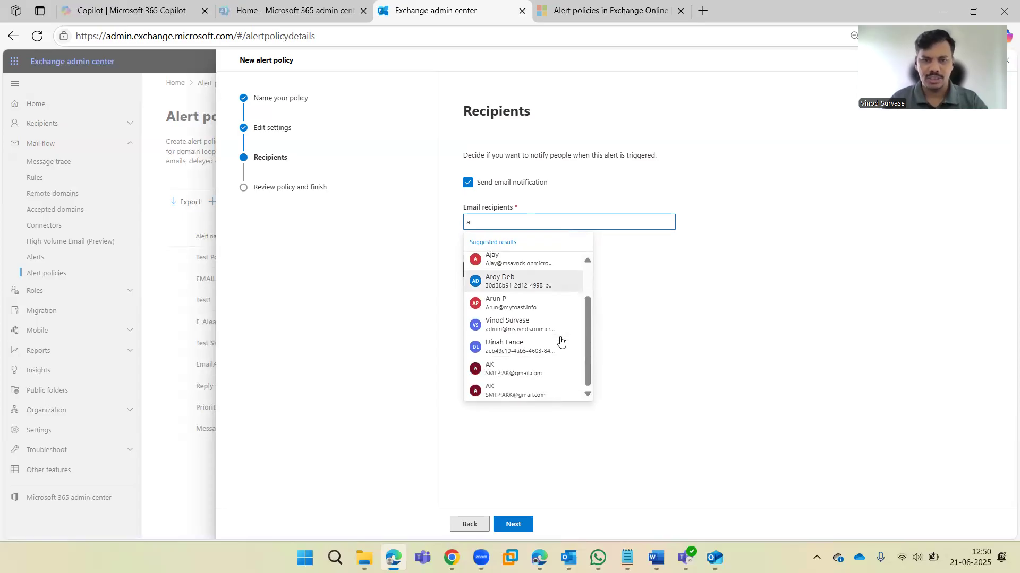
pyautogui.click(547, 326)
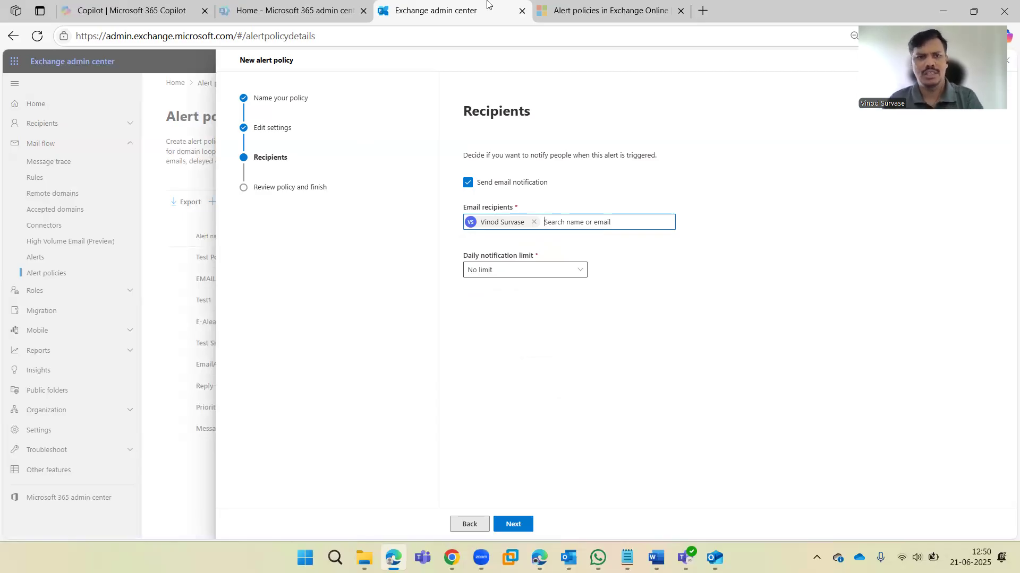
# Step: Switch to the Microsoft 365 admin center and open the list of active teams and groups
pyautogui.click(242, 16)
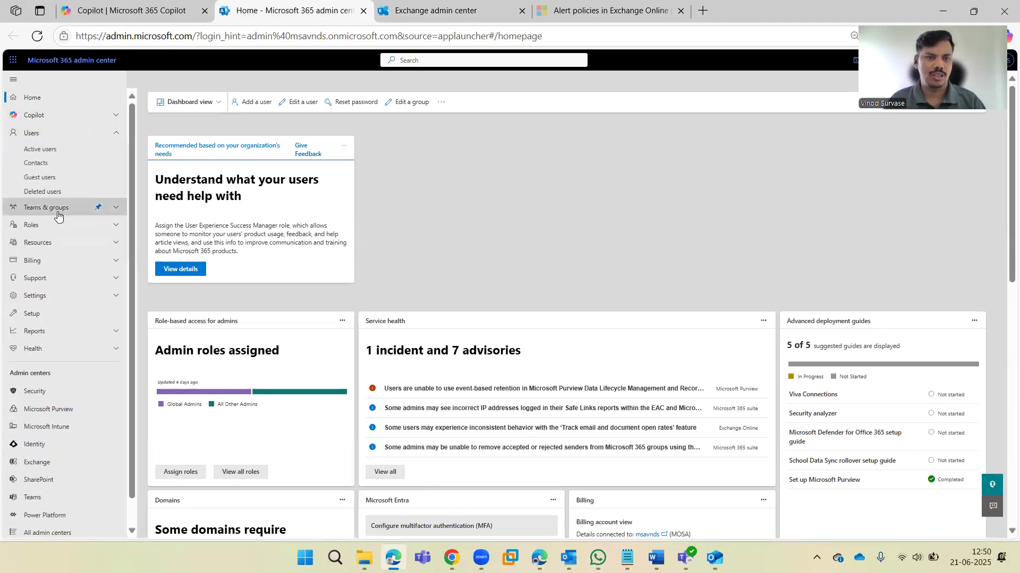
pyautogui.click(57, 208)
pyautogui.click(53, 223)
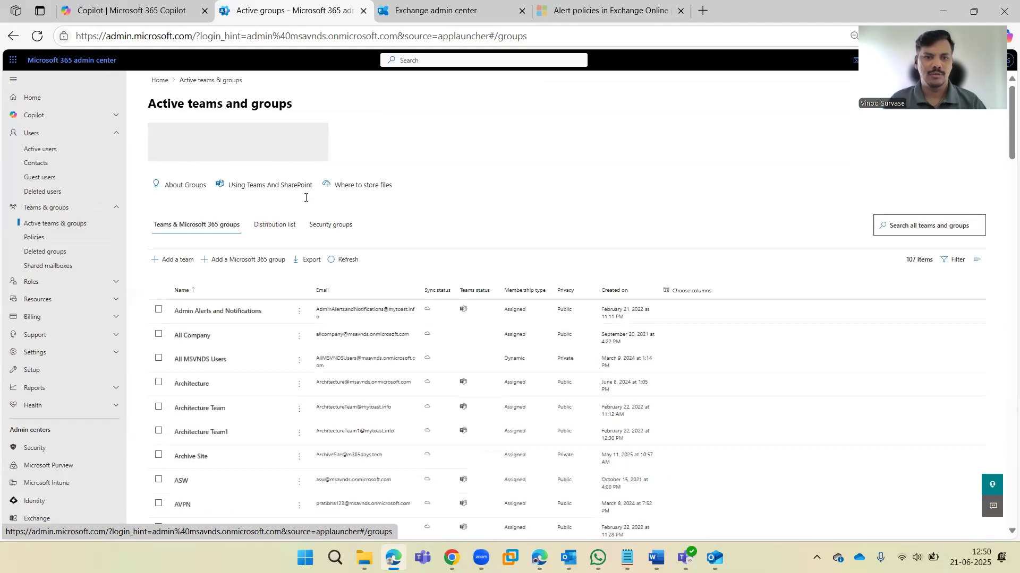
# Step: Copy the primary email address of the Dis01 distribution list and return to the Exchange admin center
pyautogui.click(281, 230)
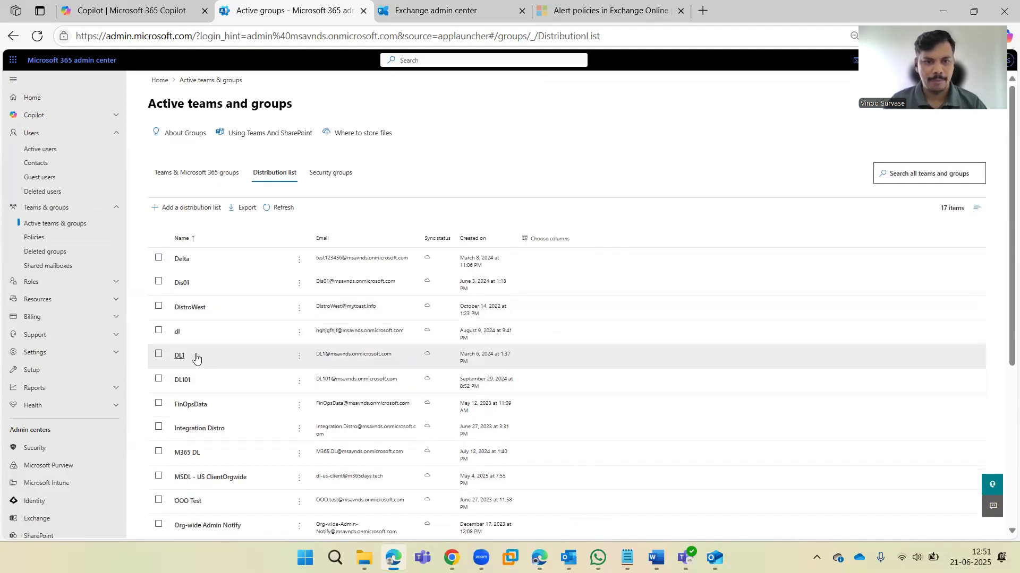
pyautogui.click(186, 288)
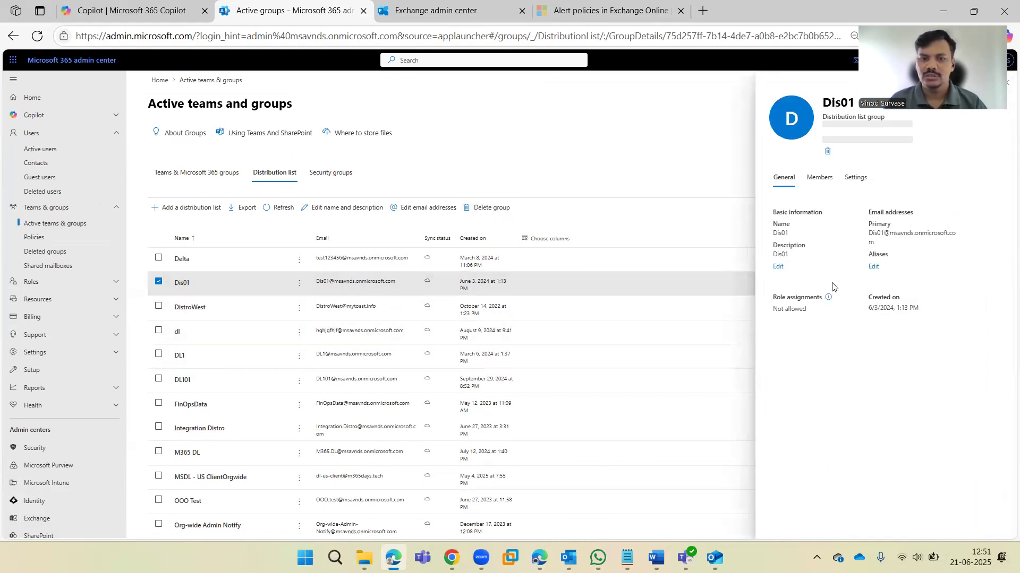
pyautogui.tripleClick(894, 236)
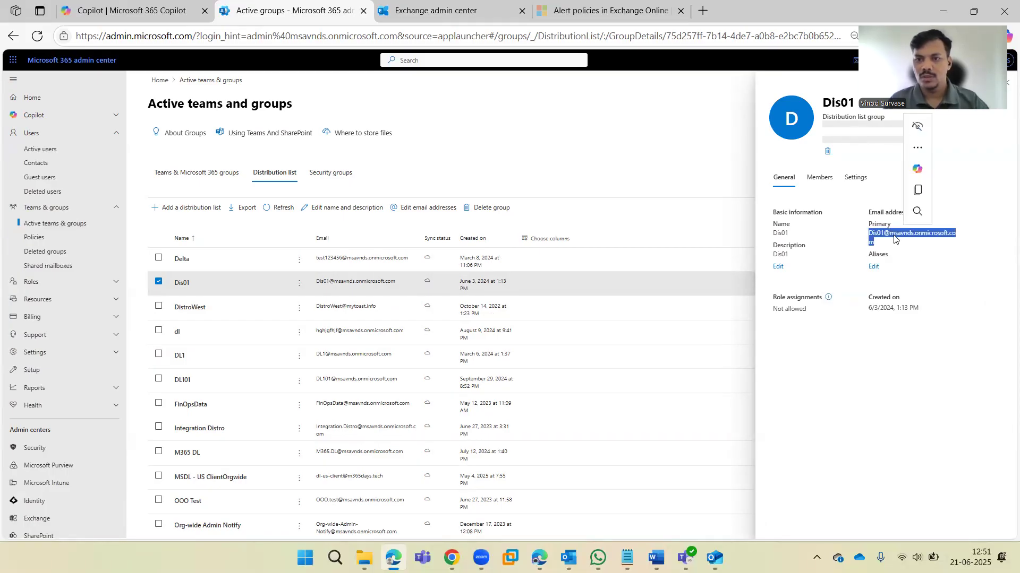
pyautogui.hotkey('ctrl', 'c')
pyautogui.click(435, 11)
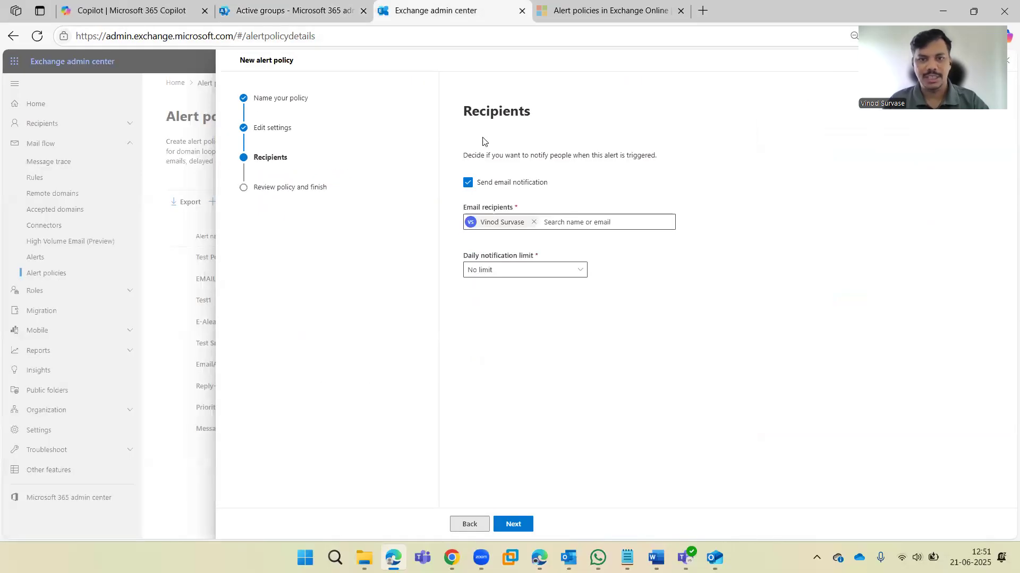
# Step: Add the copied Dis01 group address to the email recipients and leave the daily notification limit at No limit
pyautogui.click(560, 222)
pyautogui.hotkey('ctrl', 'v')
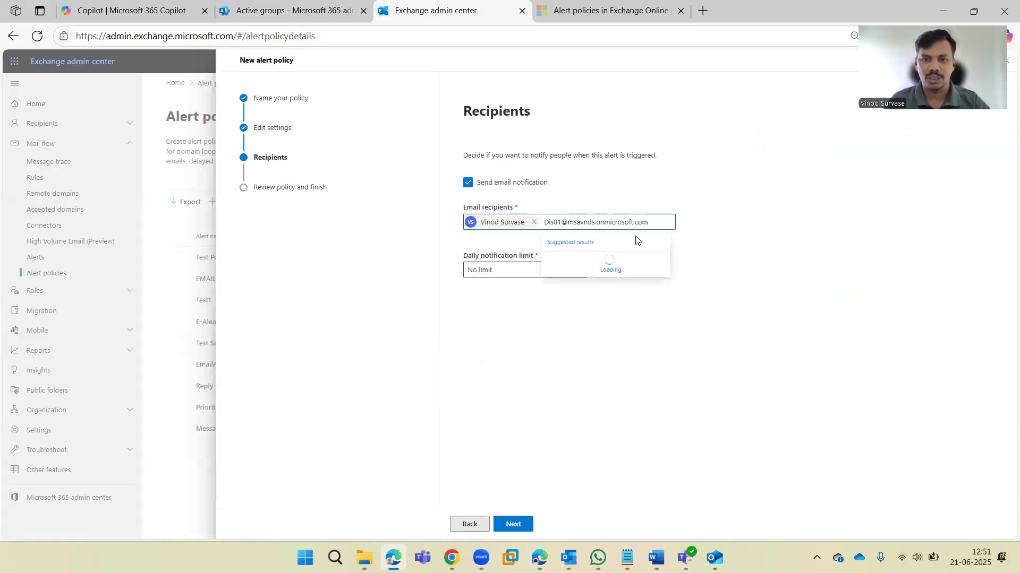
pyautogui.click(616, 268)
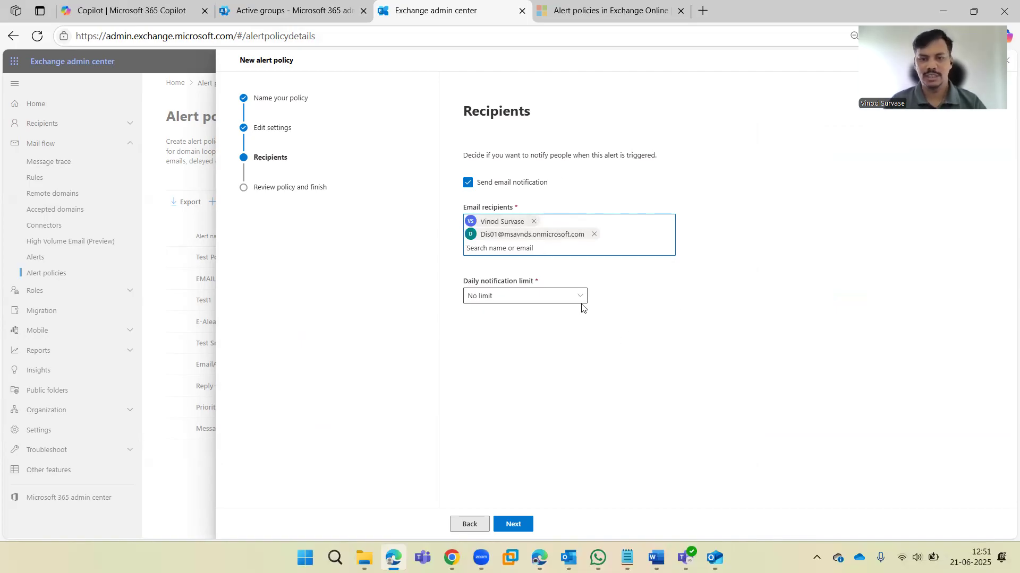
pyautogui.click(537, 348)
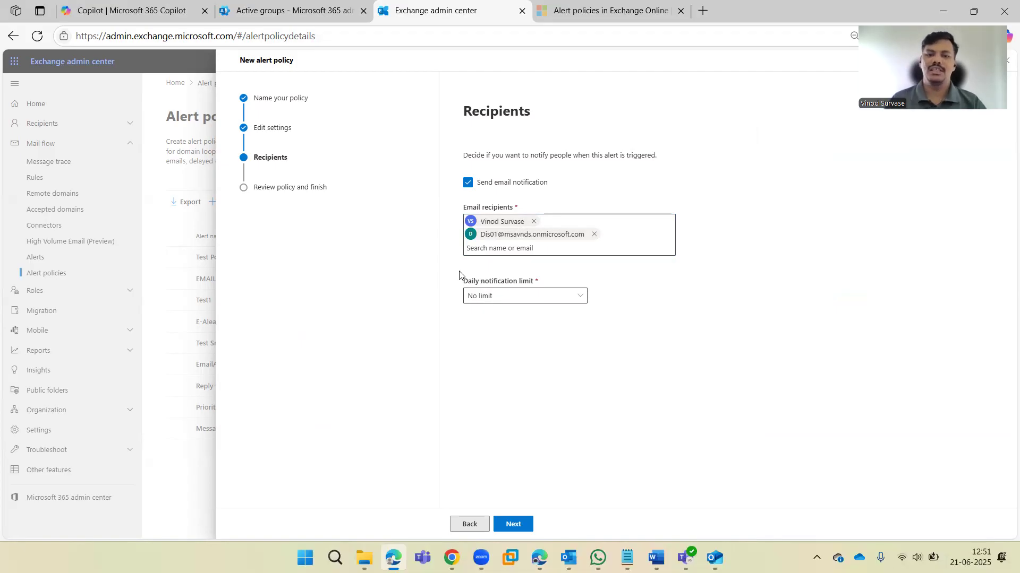
pyautogui.click(571, 298)
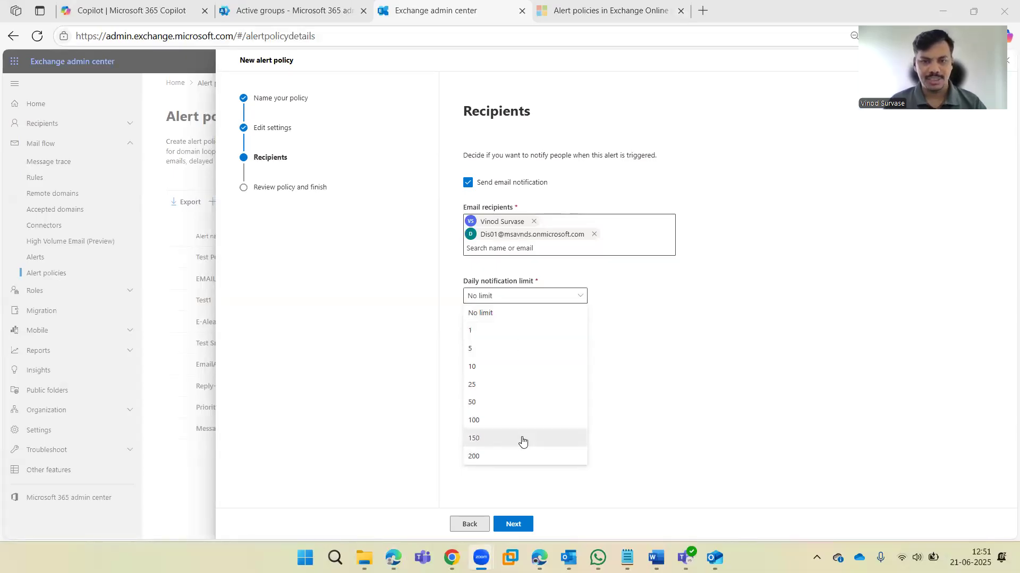
pyautogui.click(614, 356)
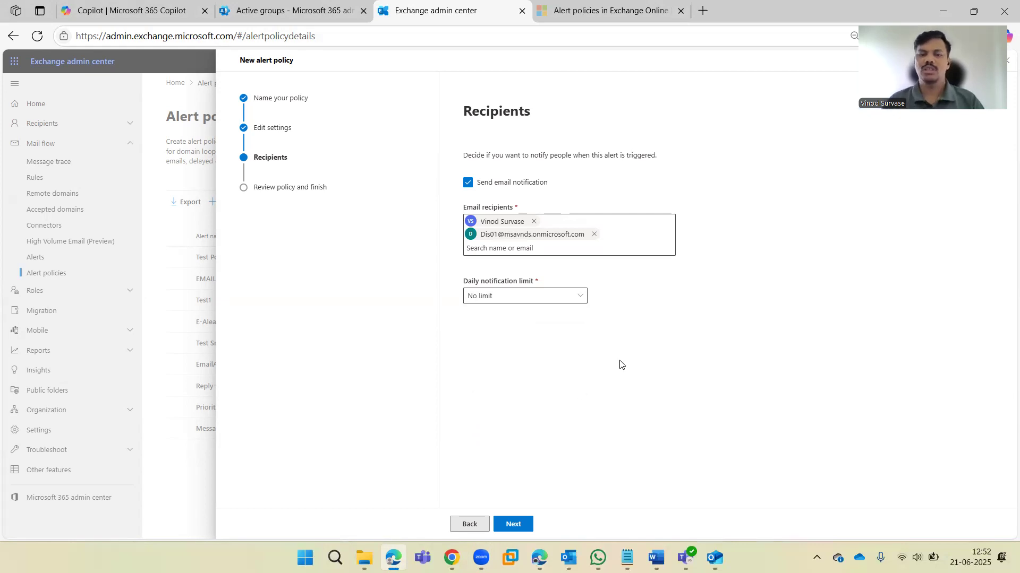
# Step: Try to create the SlowMailflow alert policy from the review page, then close the wizard and refresh the policy list
pyautogui.click(513, 525)
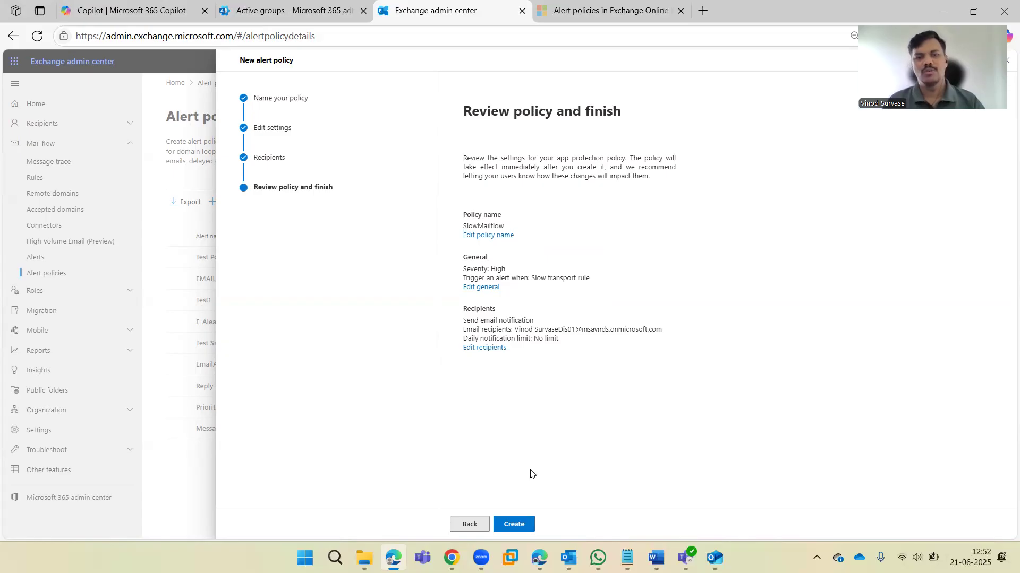
pyautogui.click(519, 525)
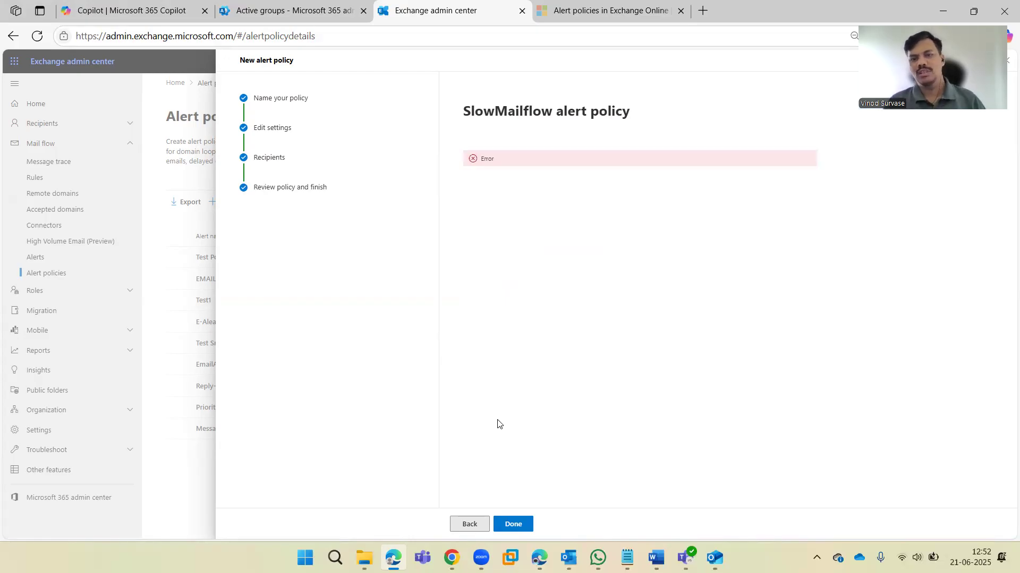
pyautogui.click(513, 525)
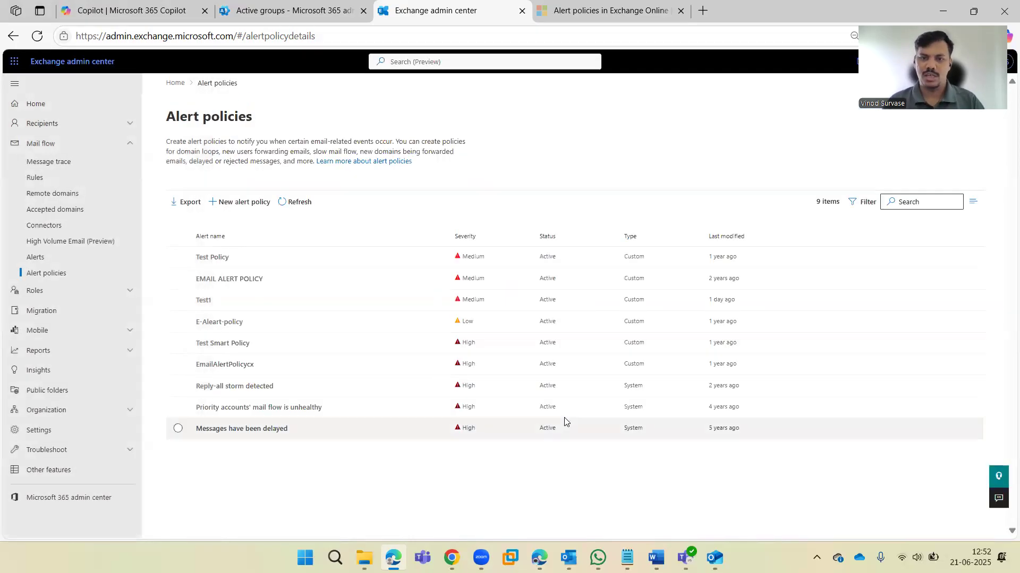
pyautogui.click(298, 202)
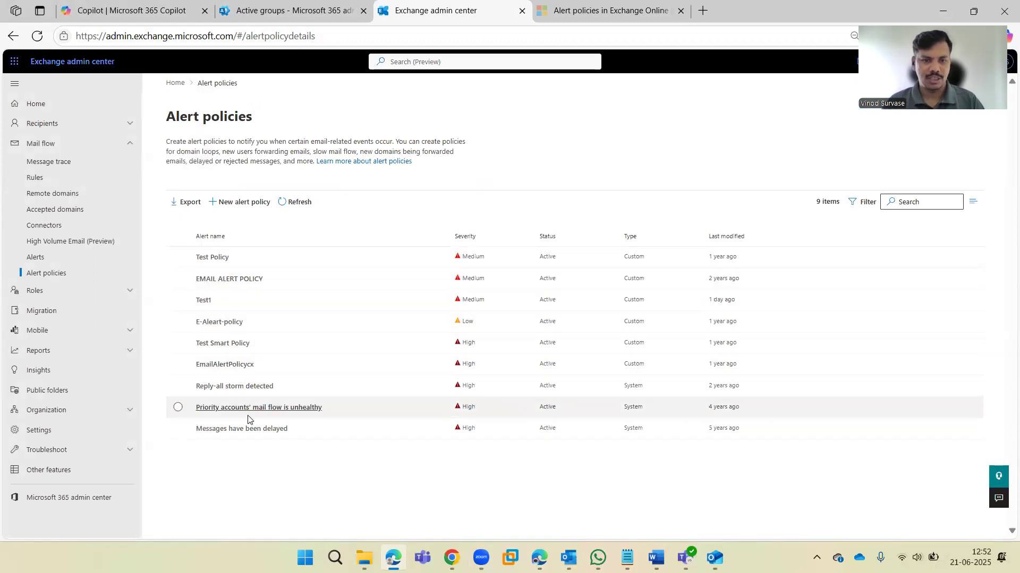
# Step: Start a new alert policy named slowmailflow without a description and continue to its settings
pyautogui.click(513, 200)
pyautogui.write('slowmailflo')
pyautogui.write('w')
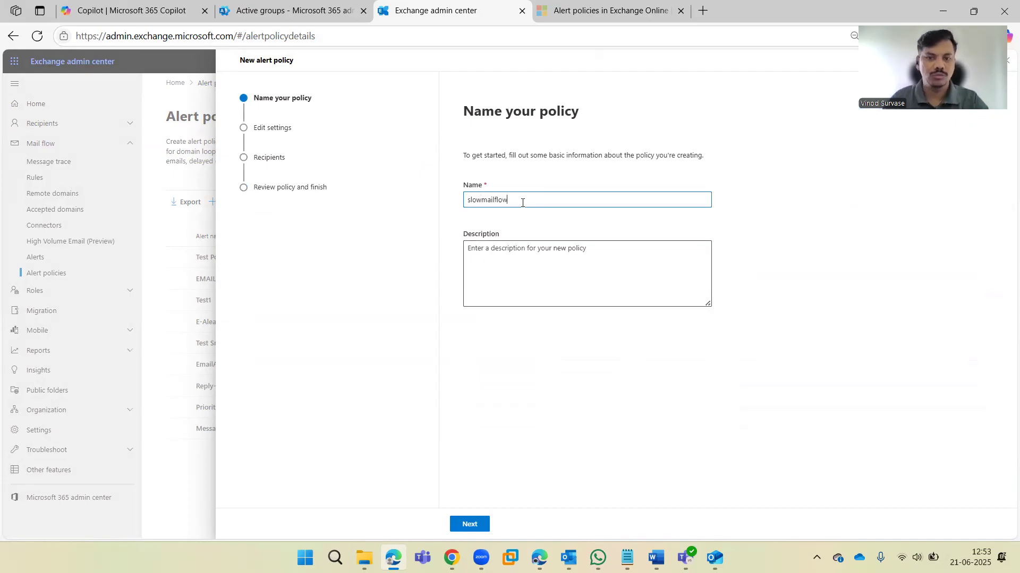
pyautogui.click(474, 531)
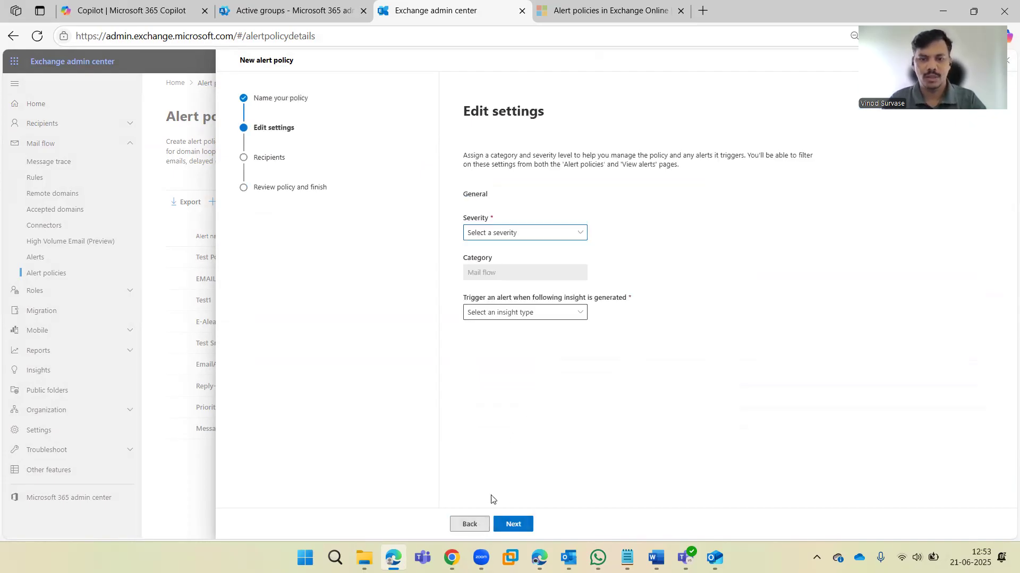
# Step: Set the severity to High and the trigger insight to Slow transport rule, then proceed to the email recipients entry
pyautogui.click(525, 234)
pyautogui.click(528, 267)
pyautogui.click(548, 313)
pyautogui.click(528, 346)
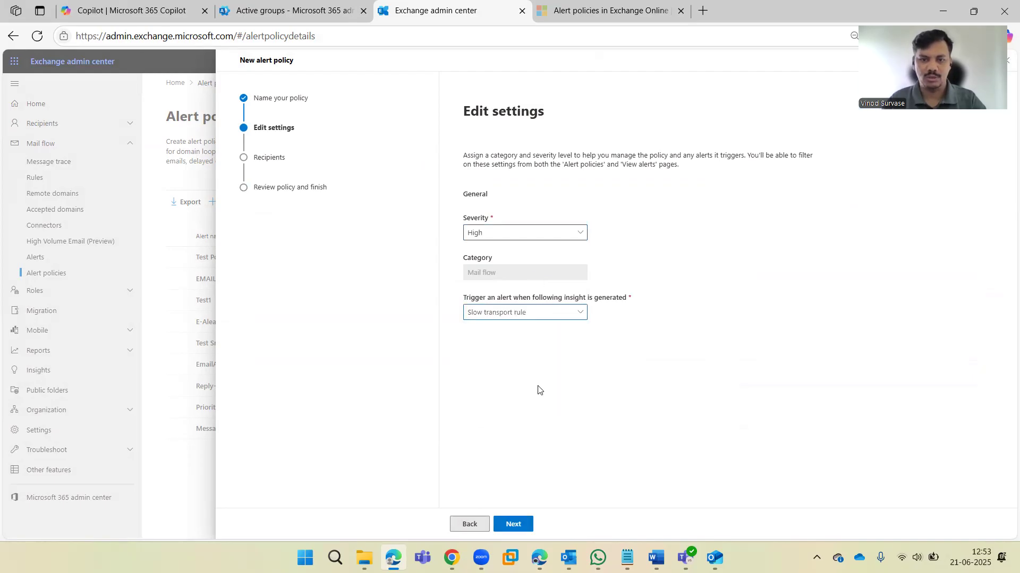
pyautogui.click(526, 523)
pyautogui.click(538, 225)
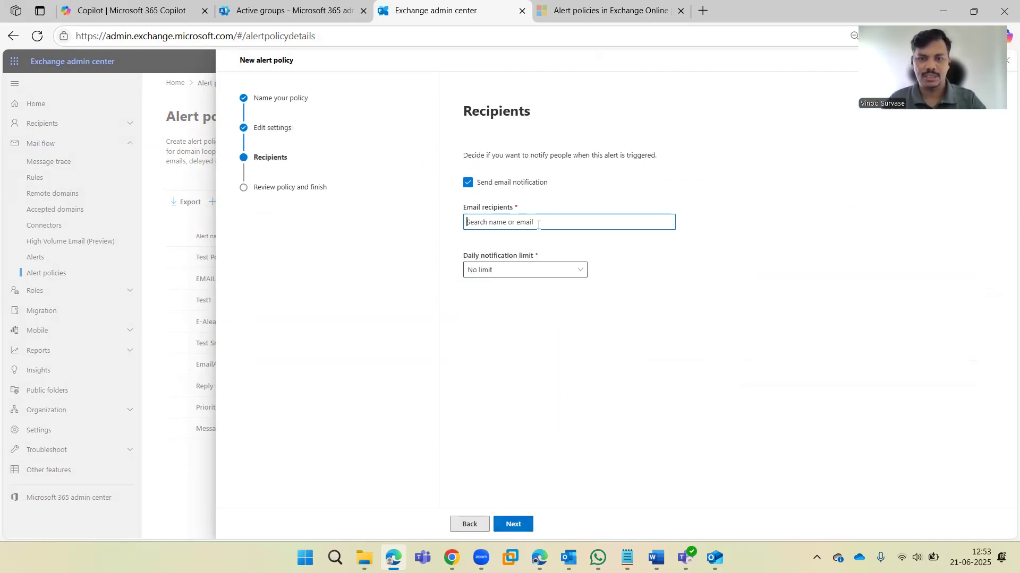
pyautogui.write('vinod')
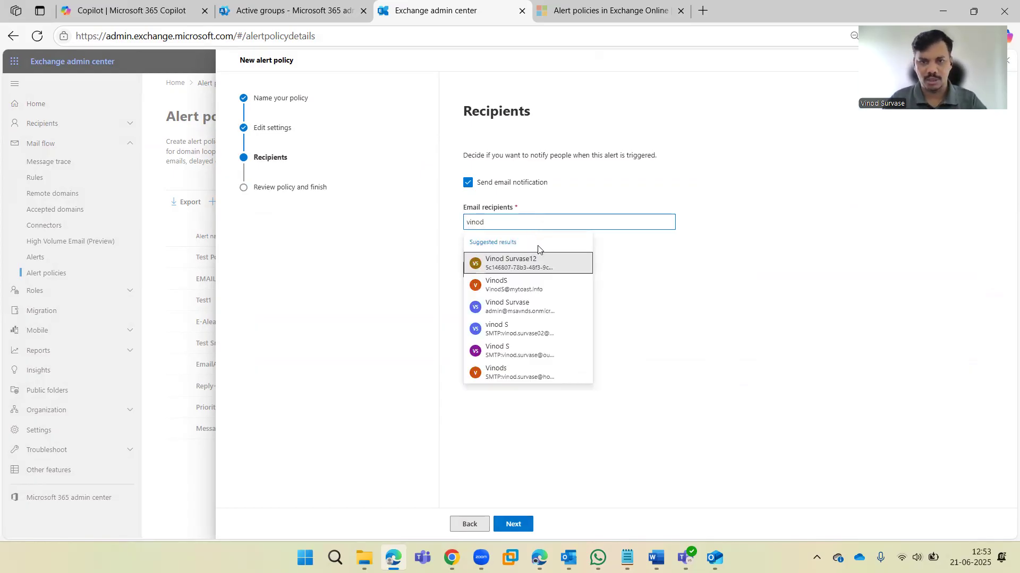
pyautogui.hotkey('ctrl', 'a')
pyautogui.press('BackSpace')
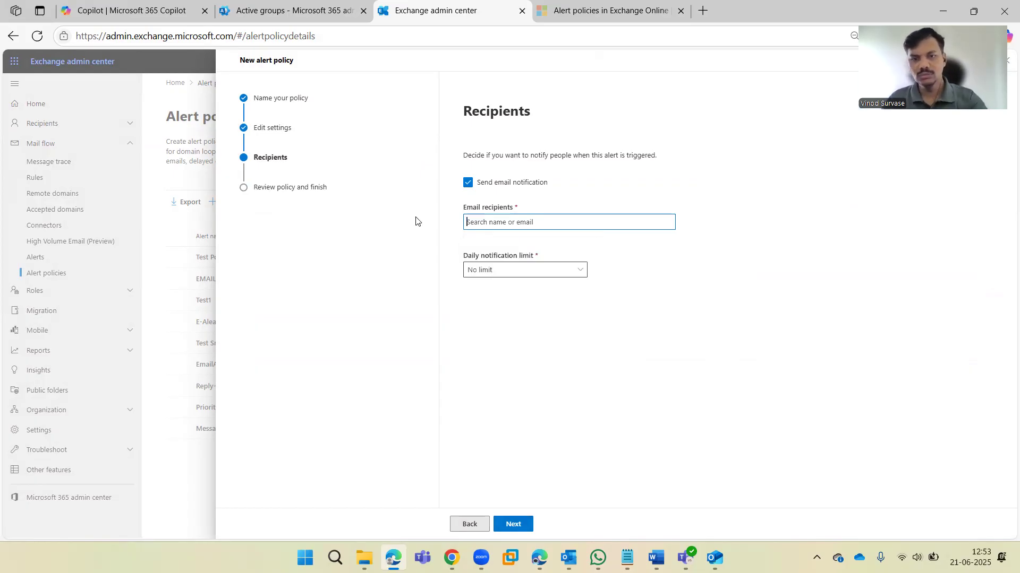
# Step: Add the copied Dis01 group address as the only email recipient and create the slowmailflow alert policy
pyautogui.hotkey('ctrl', 'v')
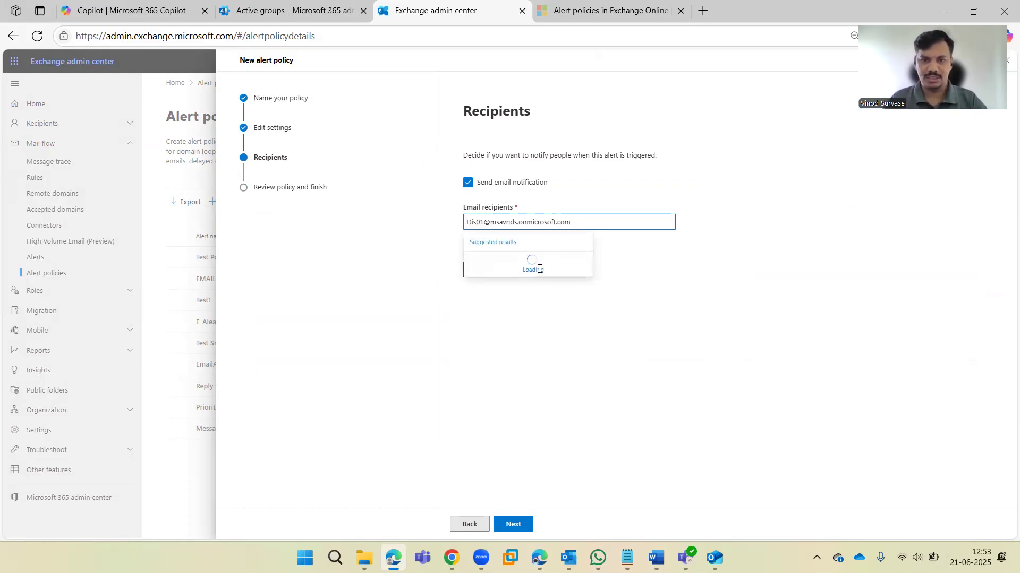
pyautogui.click(522, 271)
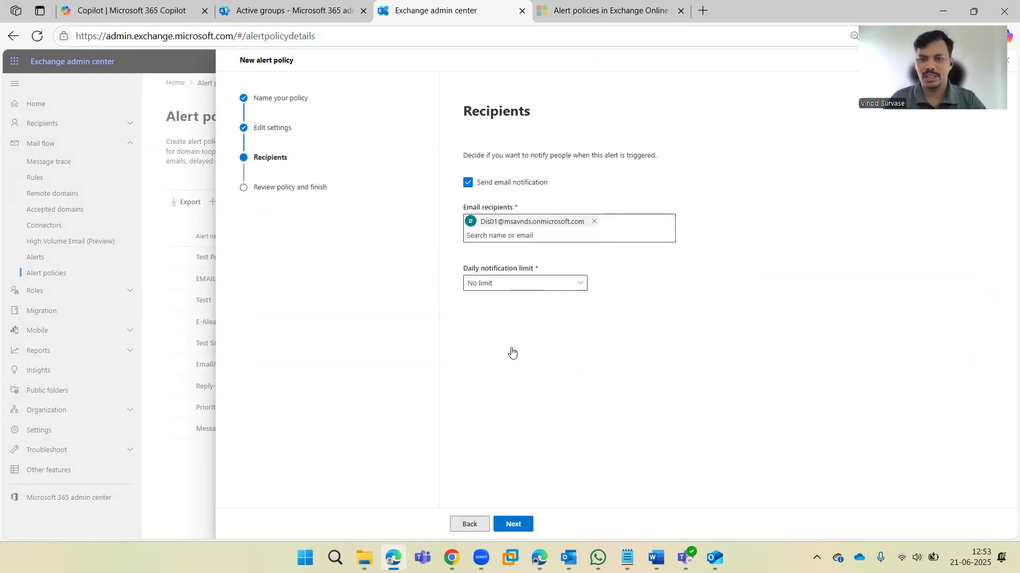
pyautogui.click(515, 524)
pyautogui.click(514, 524)
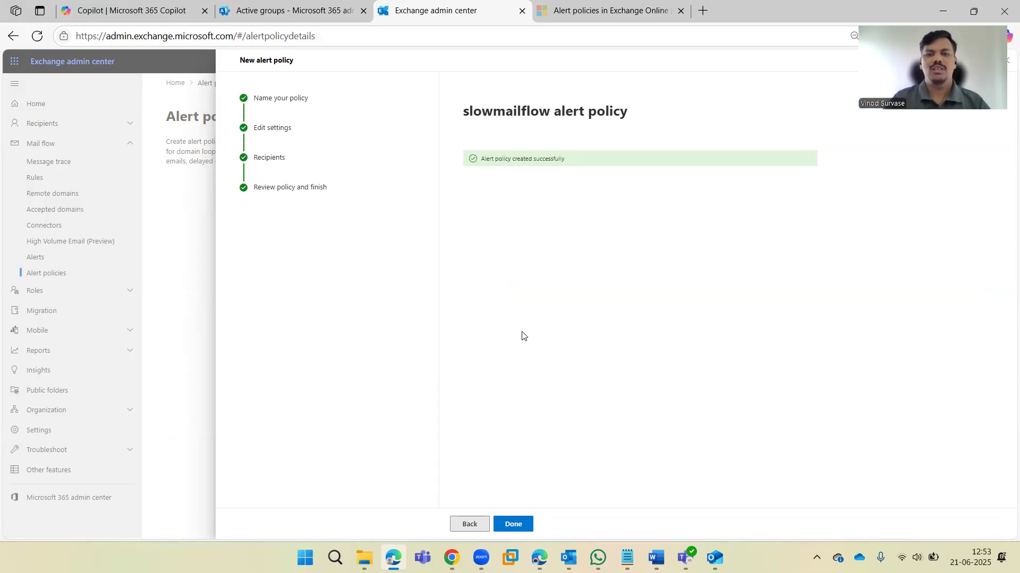
# Step: Finish the new alert policy wizard and refresh the list of alert policies
pyautogui.moveTo(480, 159); pyautogui.dragTo(598, 218)
pyautogui.click(566, 341)
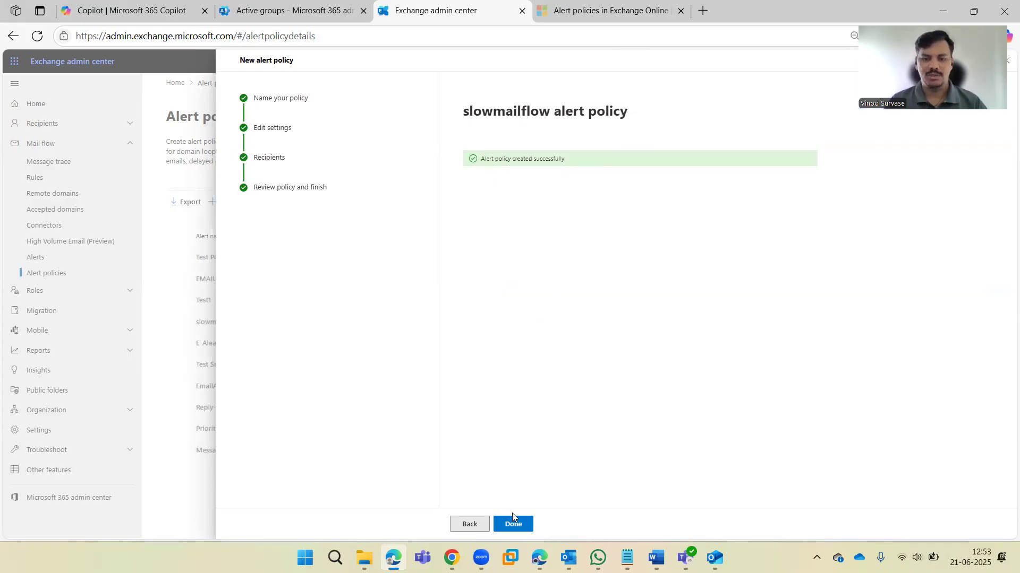
pyautogui.click(520, 527)
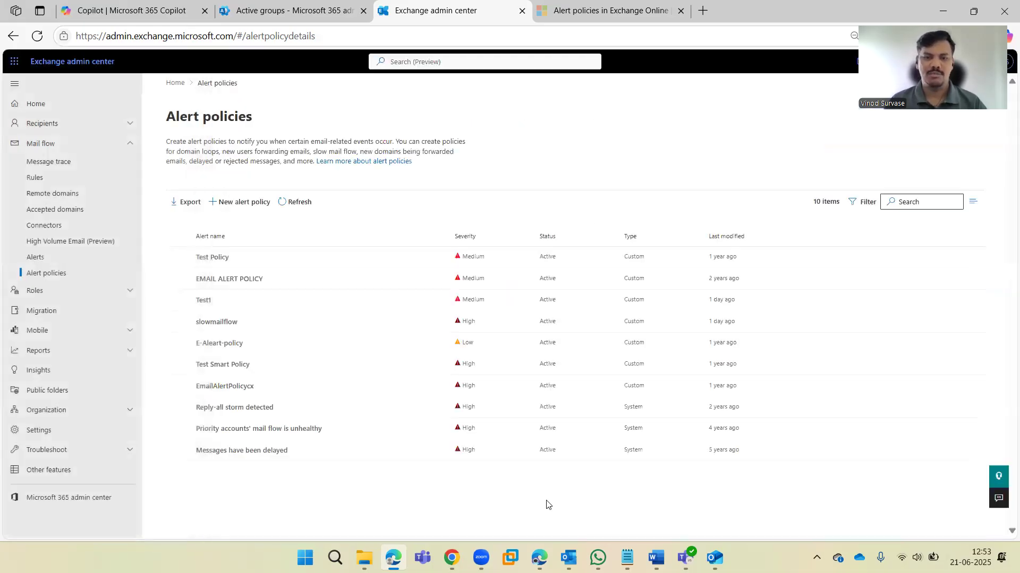
pyautogui.click(288, 207)
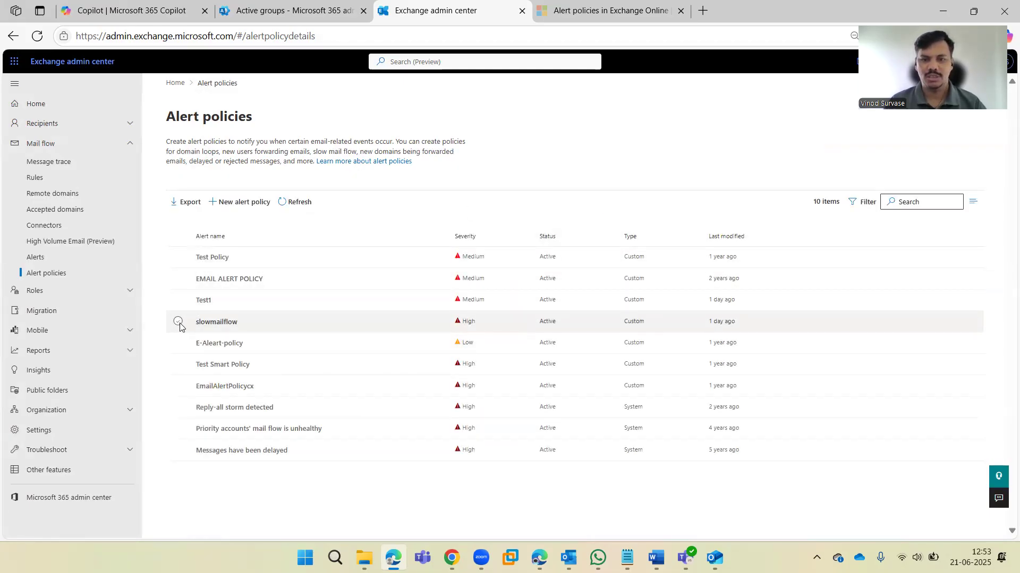
# Step: Select the slowmailflow policy, review its disable confirmation, and close it without disabling the policy
pyautogui.click(179, 324)
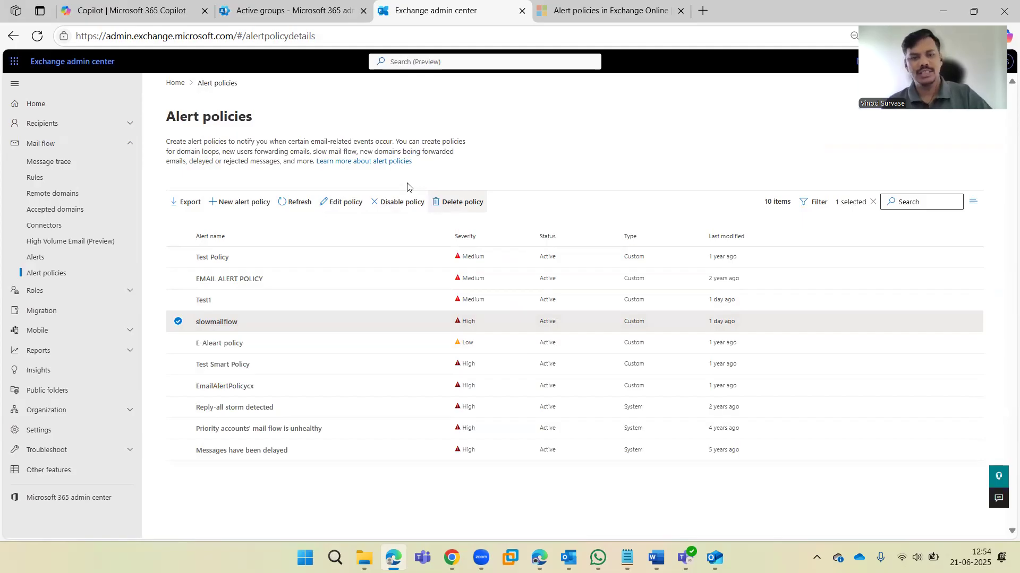
pyautogui.click(400, 209)
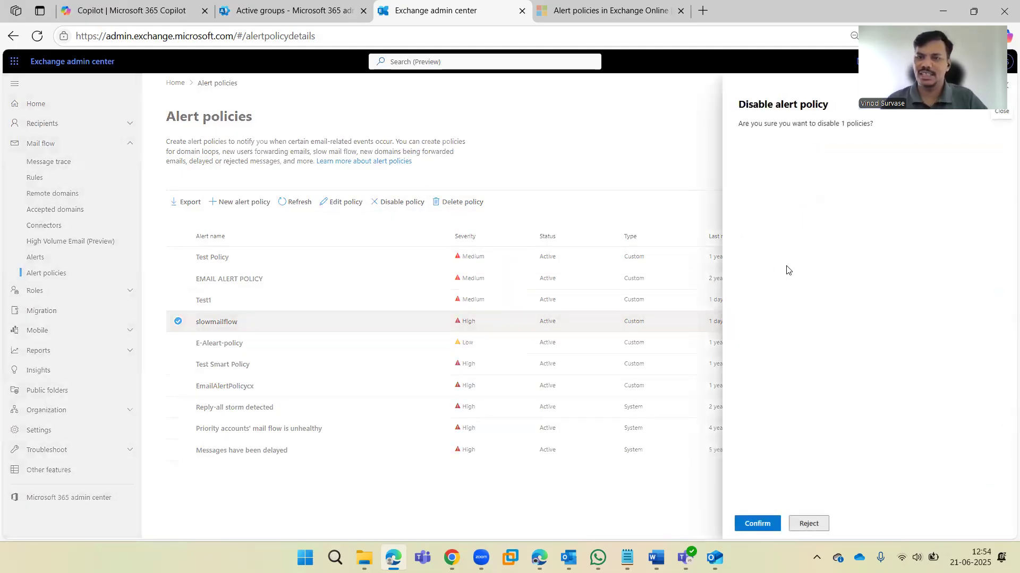
pyautogui.moveTo(766, 121); pyautogui.dragTo(845, 143)
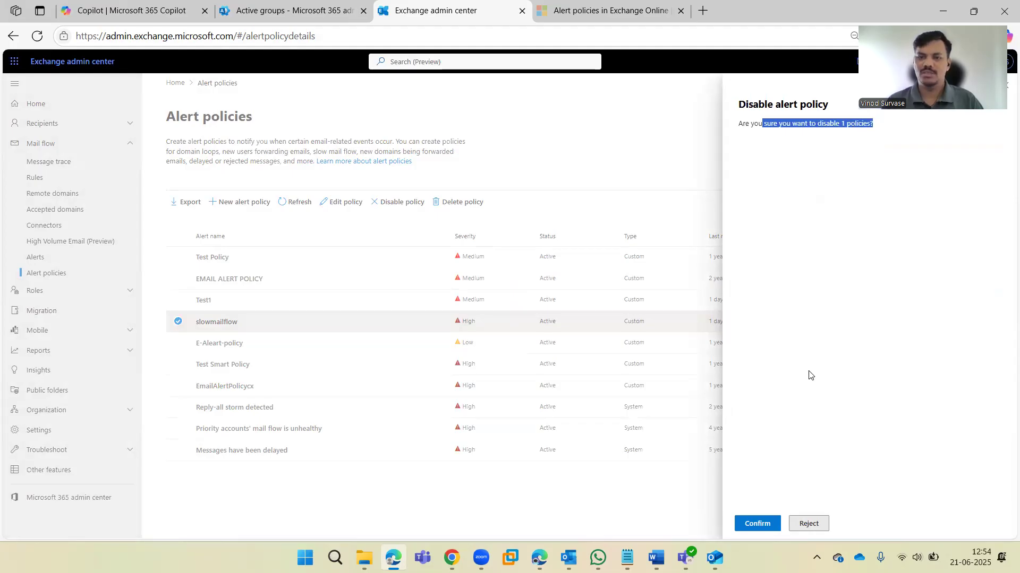
pyautogui.click(786, 315)
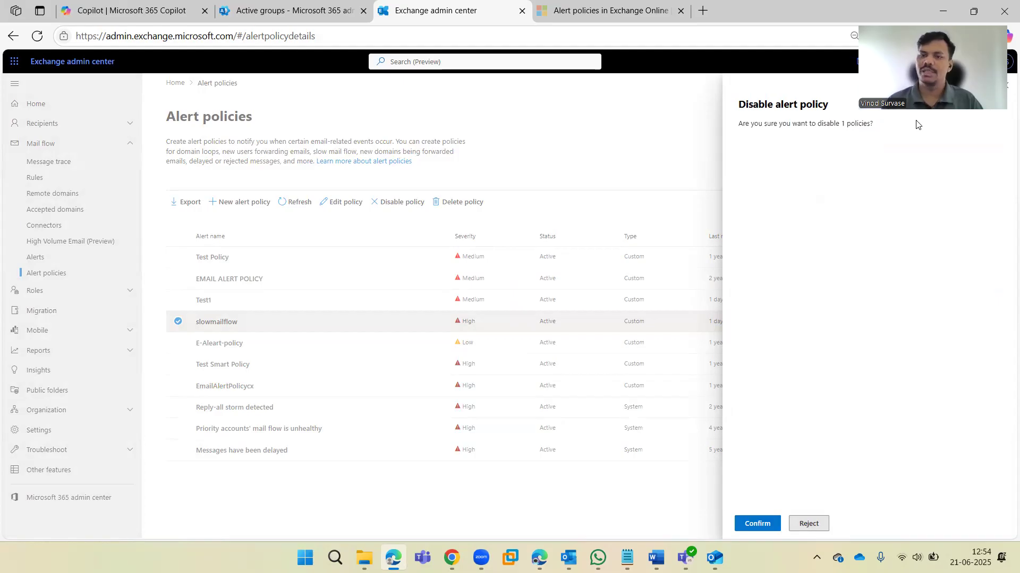
pyautogui.click(1004, 88)
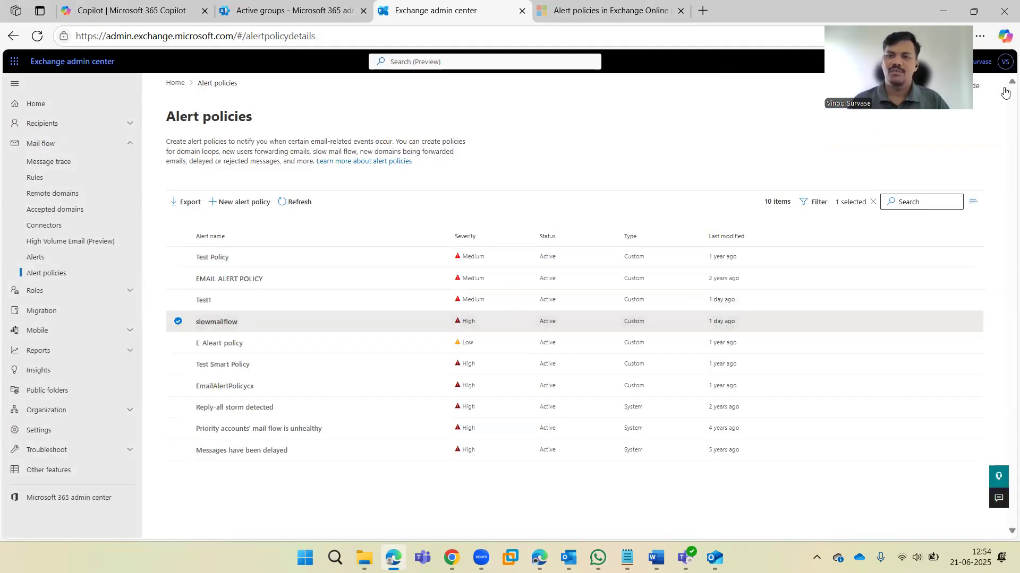
# Step: Reselect the slowmailflow policy, review its delete confirmation, and dismiss it without deleting the policy
pyautogui.click(178, 322)
pyautogui.click(178, 321)
pyautogui.click(451, 203)
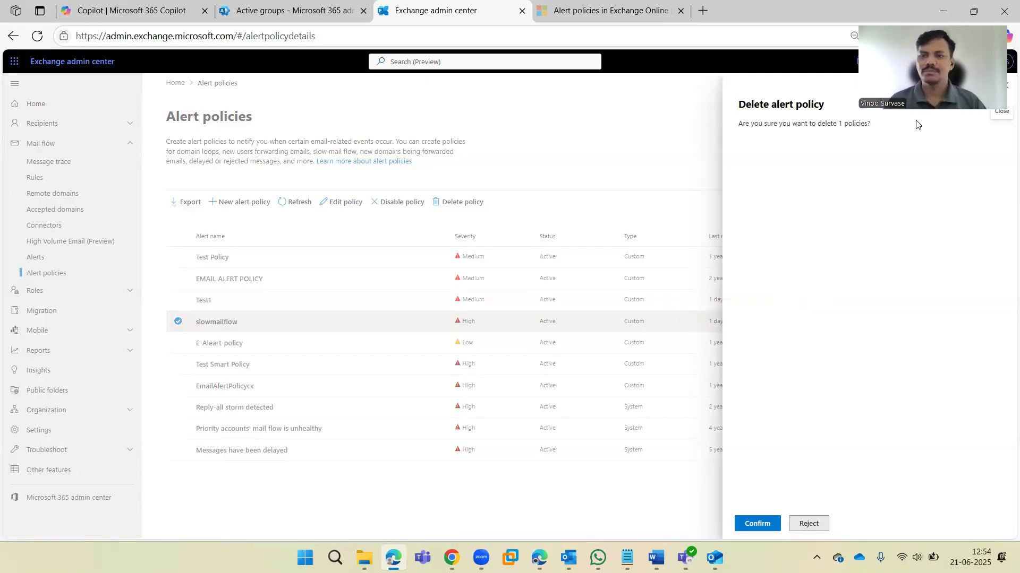
pyautogui.click(310, 388)
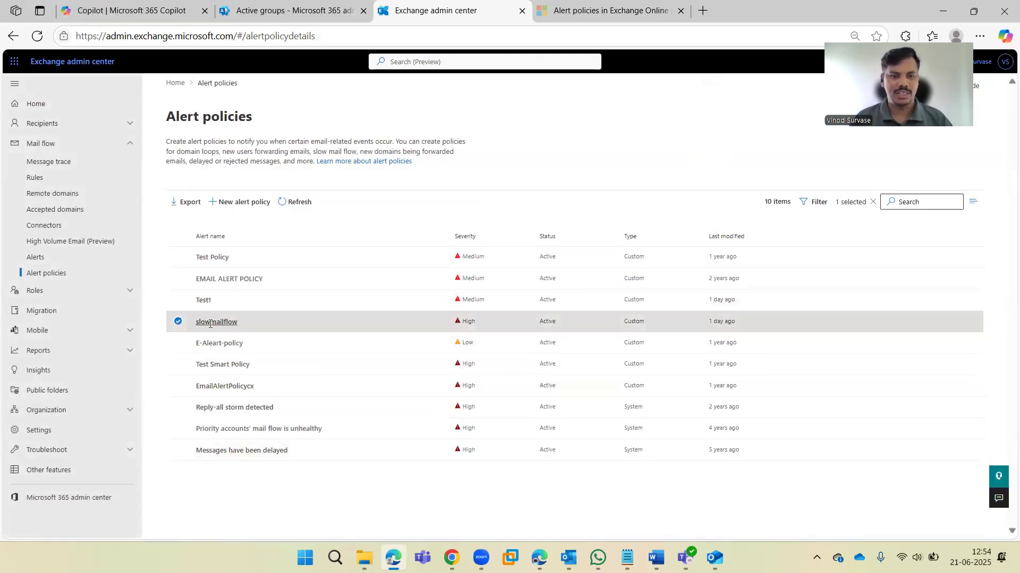
# Step: Open the slowmailflow policy for editing, review its recipients and daily notification limit options, and close it without saving
pyautogui.click(177, 322)
pyautogui.click(333, 207)
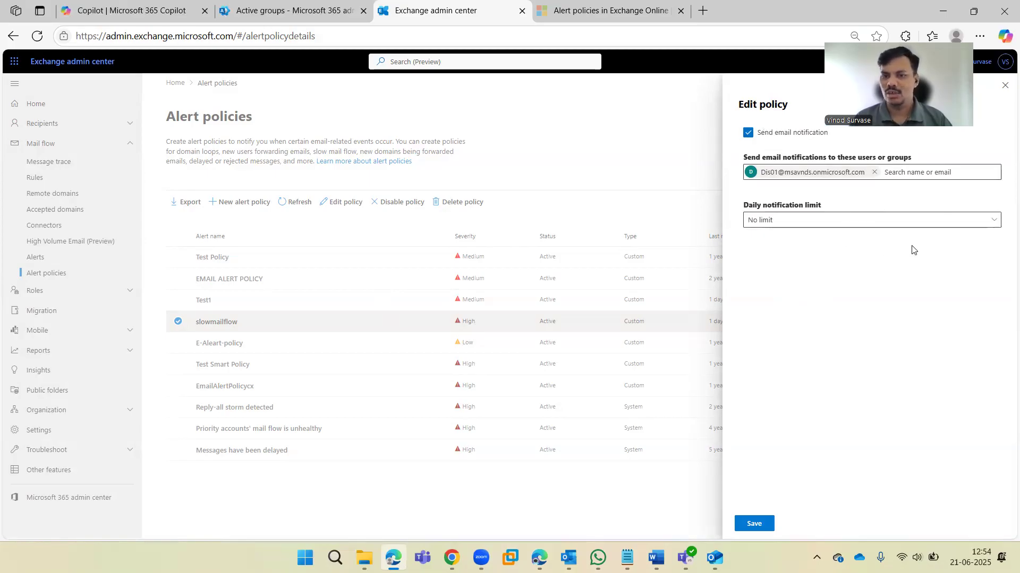
pyautogui.click(805, 219)
pyautogui.click(854, 460)
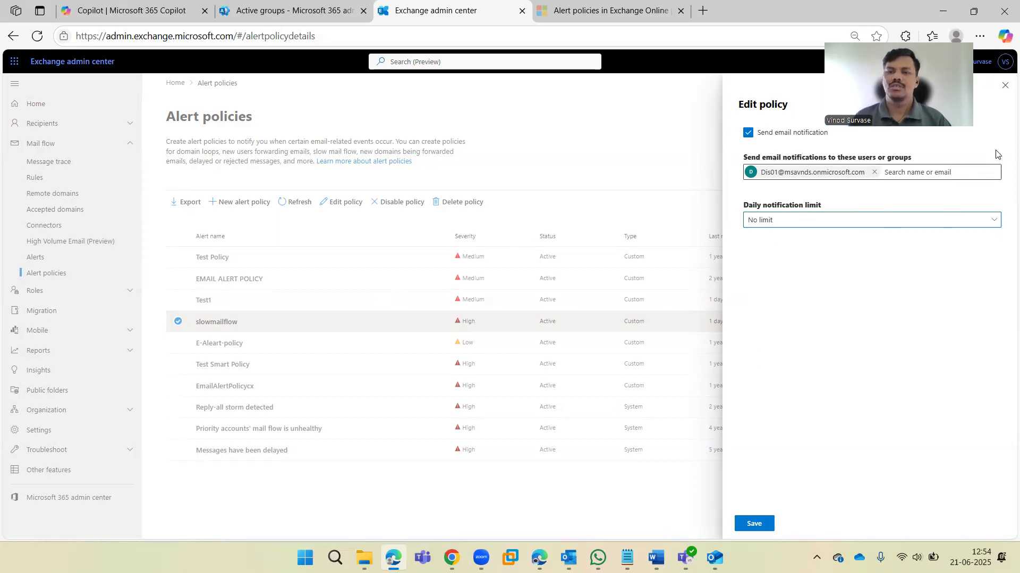
pyautogui.click(1007, 86)
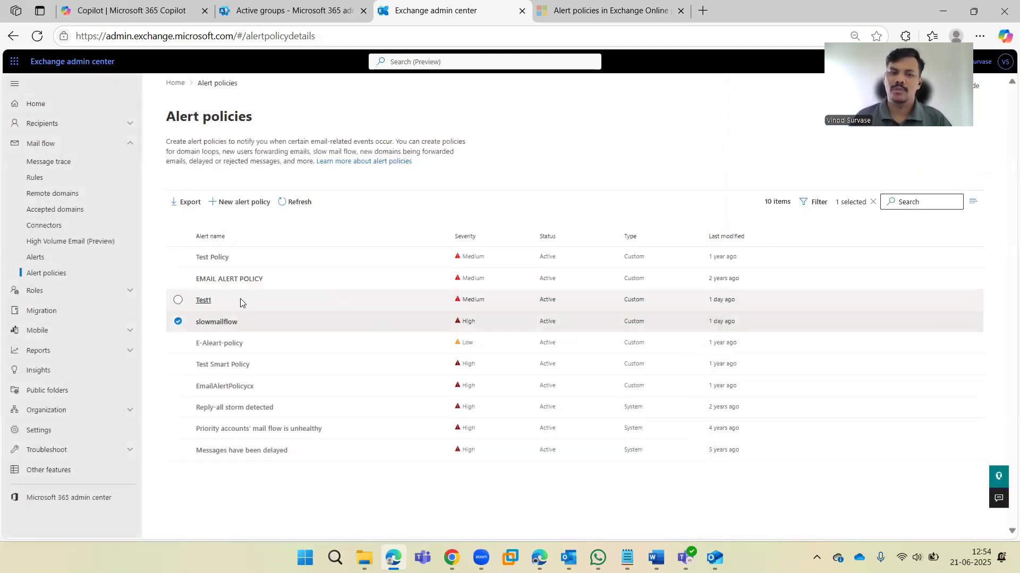
pyautogui.click(178, 322)
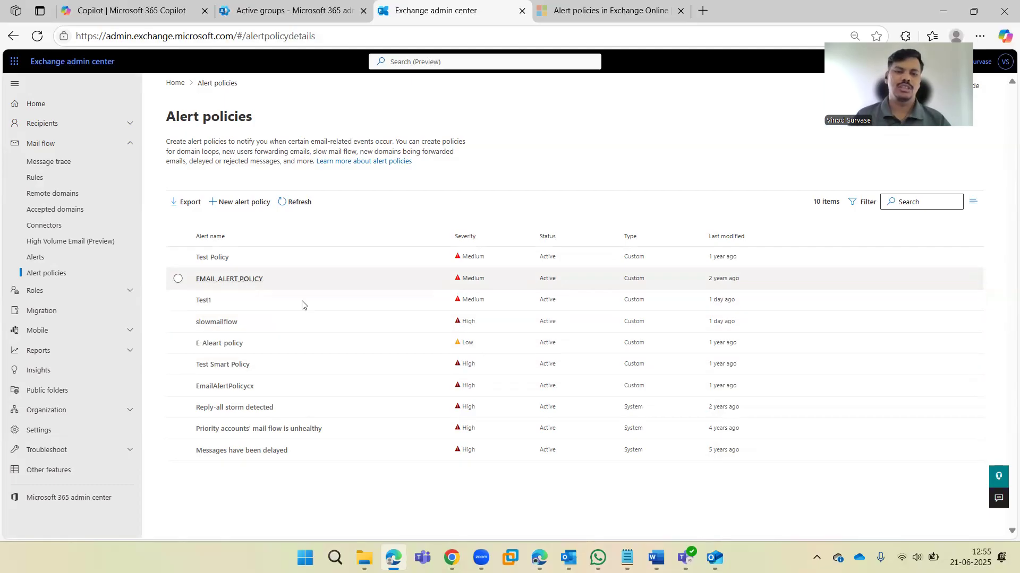
pyautogui.click(178, 258)
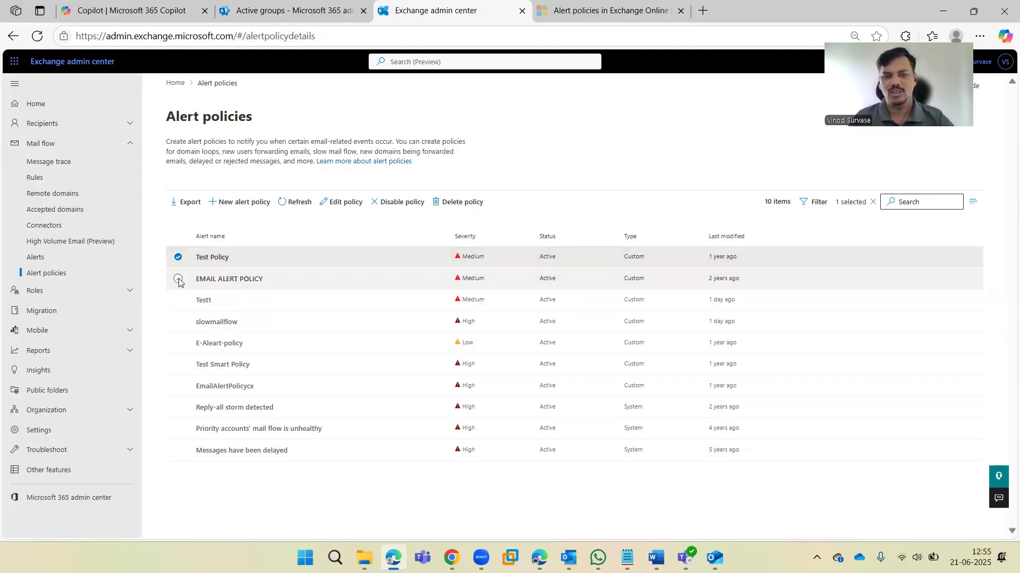
pyautogui.click(179, 280)
pyautogui.click(179, 301)
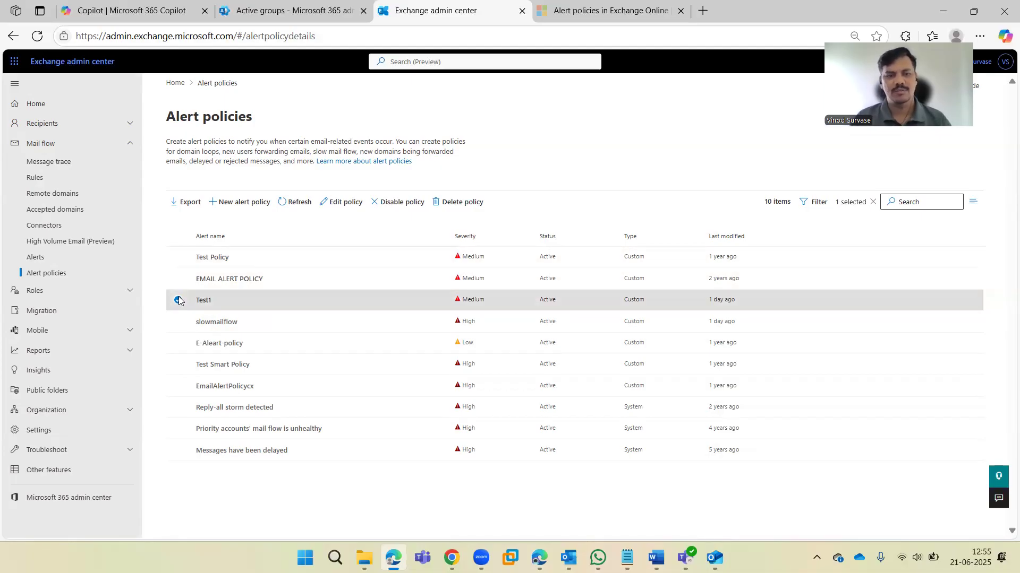
pyautogui.click(179, 300)
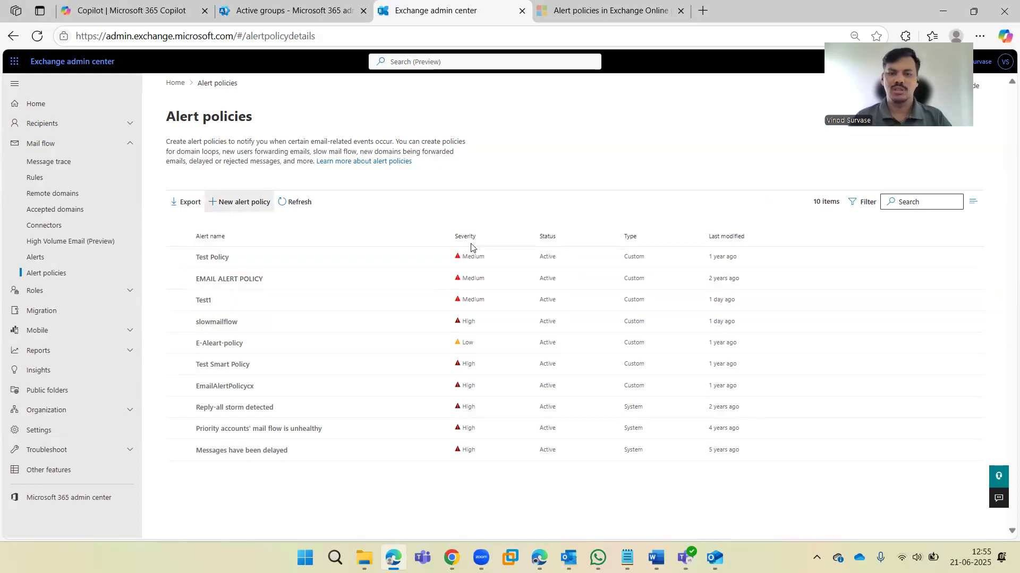
# Step: Start a new alert policy, give it a name, and set its severity to High
pyautogui.click(505, 205)
pyautogui.click(530, 243)
pyautogui.click(483, 525)
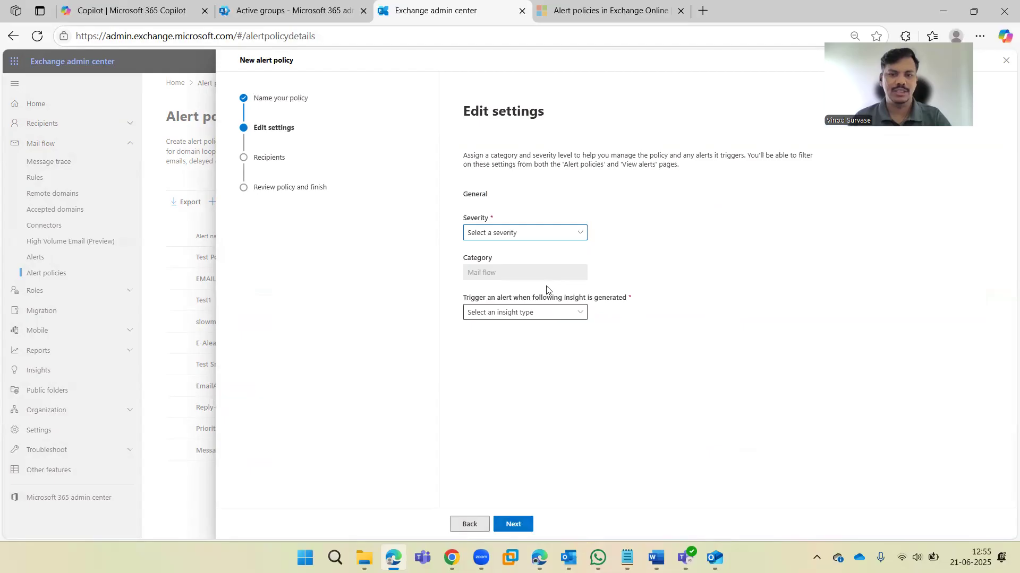
pyautogui.click(515, 234)
pyautogui.click(481, 263)
# Step: Try Mail loop, Slow transport rule, New users forwarding and New domains being forwarded in turn as the insight that triggers the alert
pyautogui.click(508, 313)
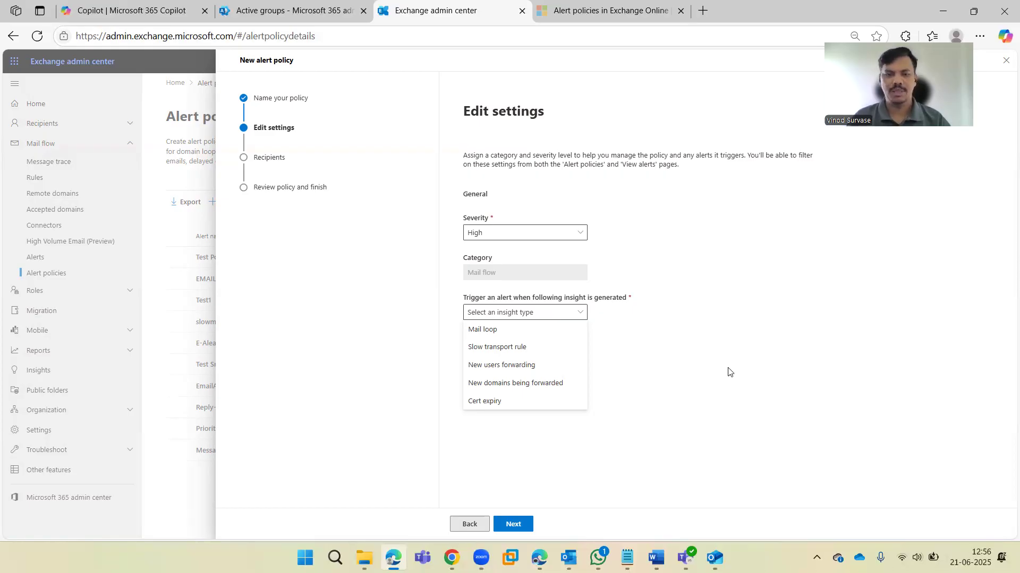
pyautogui.click(531, 333)
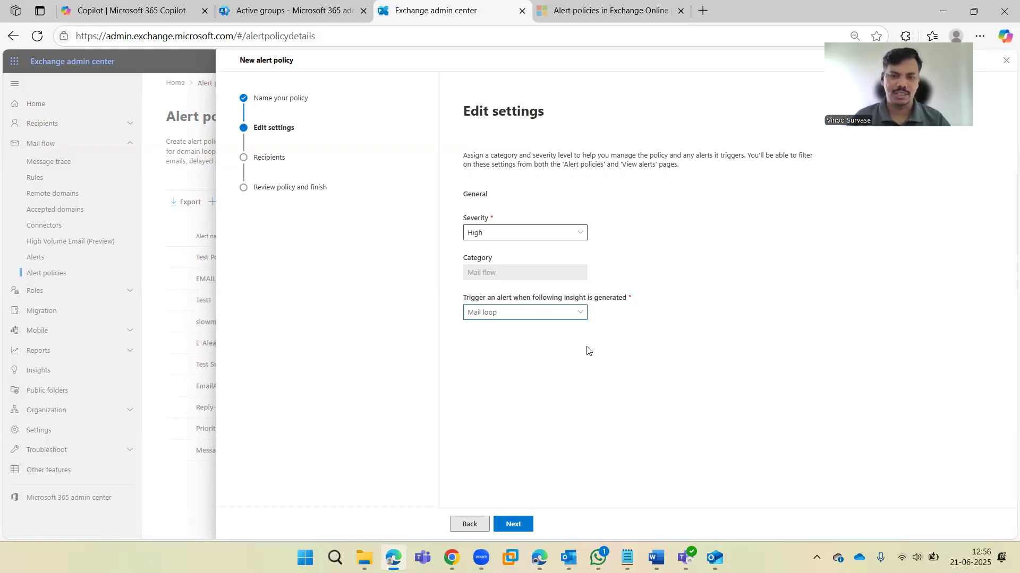
pyautogui.click(515, 317)
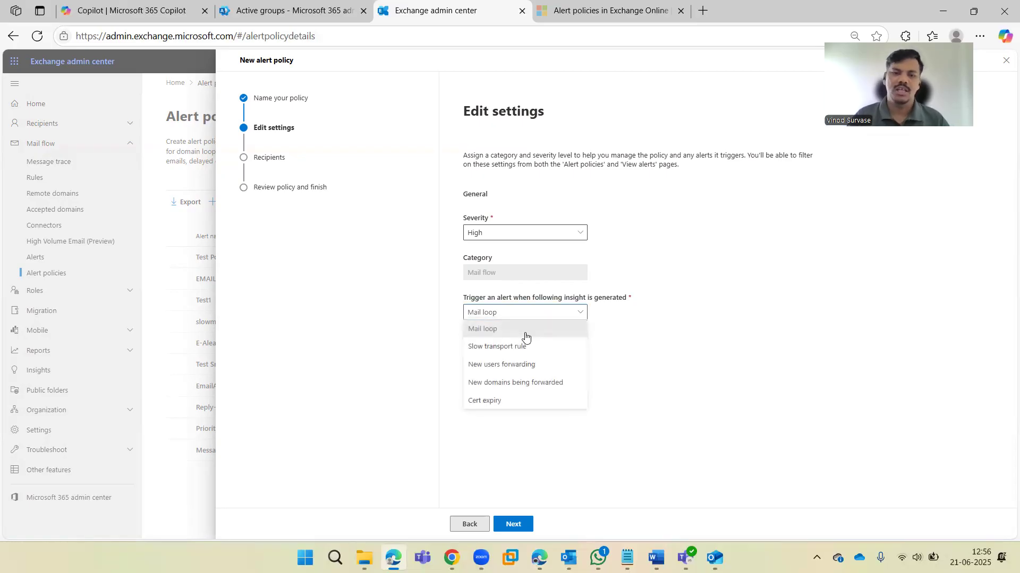
pyautogui.click(526, 348)
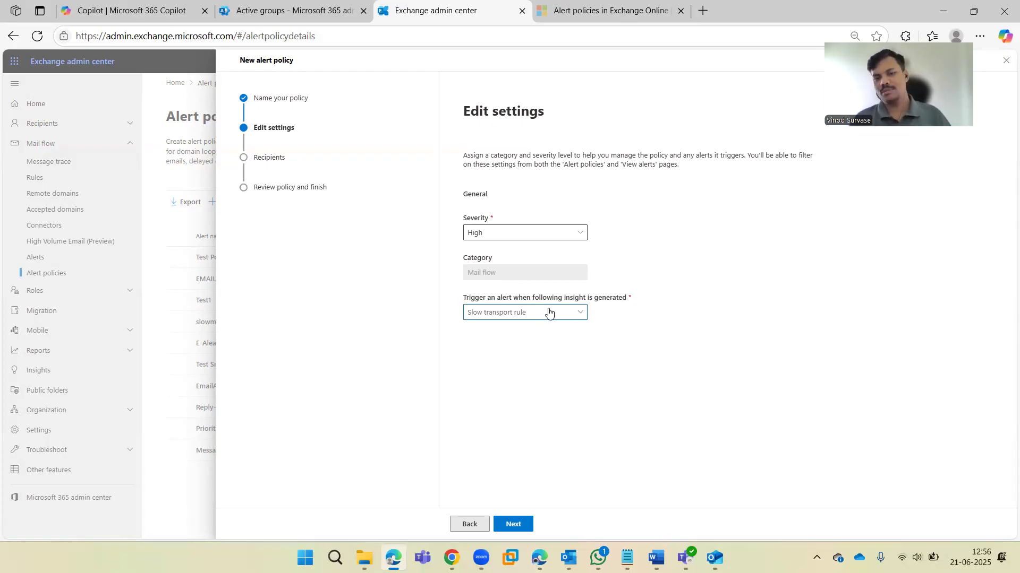
pyautogui.click(542, 317)
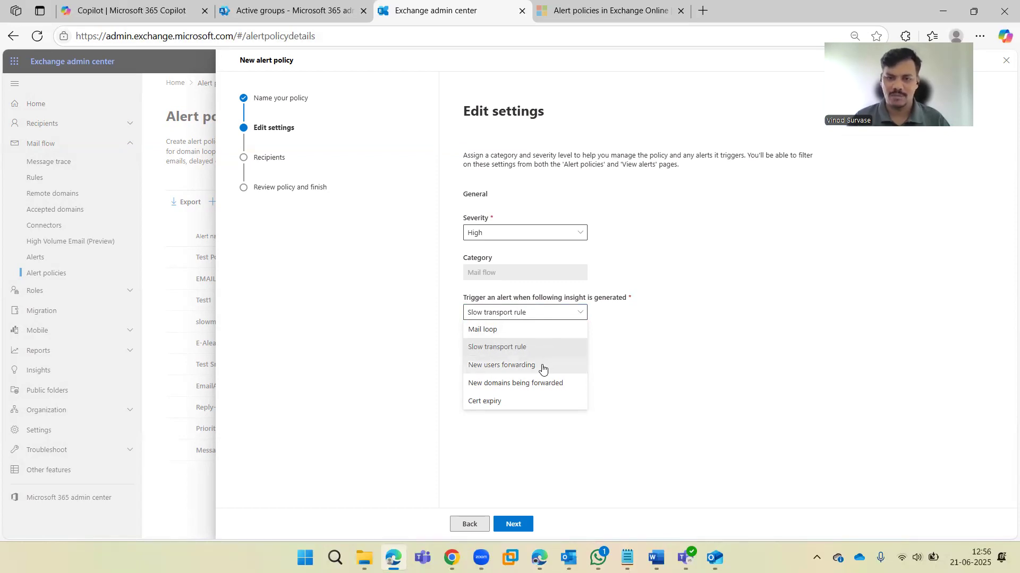
pyautogui.click(541, 369)
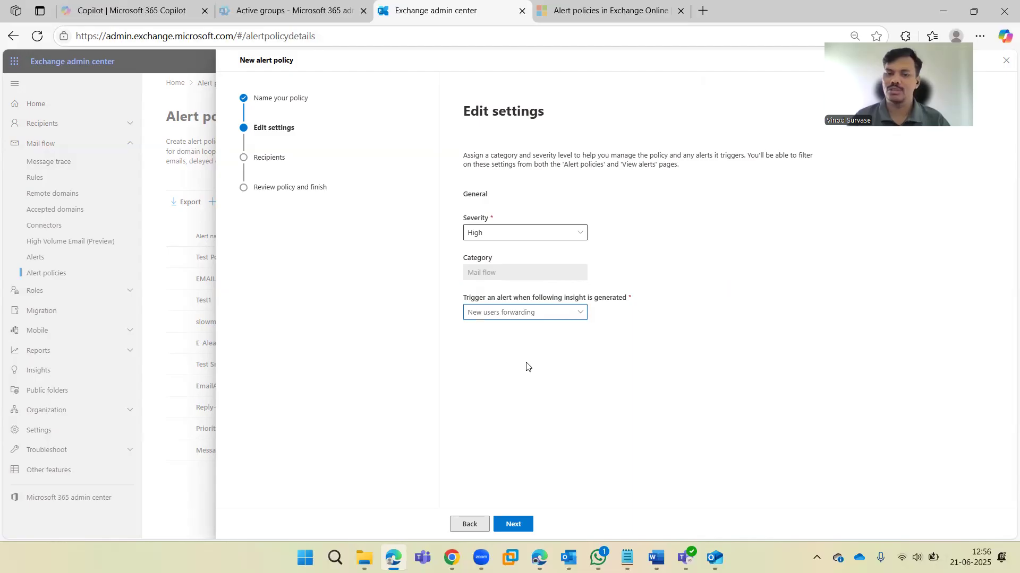
pyautogui.click(536, 315)
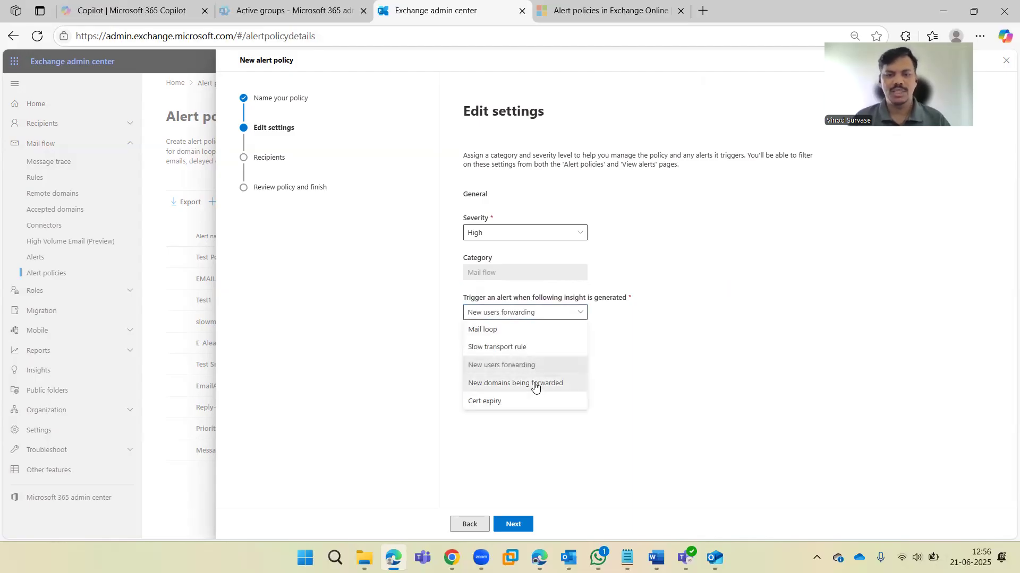
pyautogui.click(536, 383)
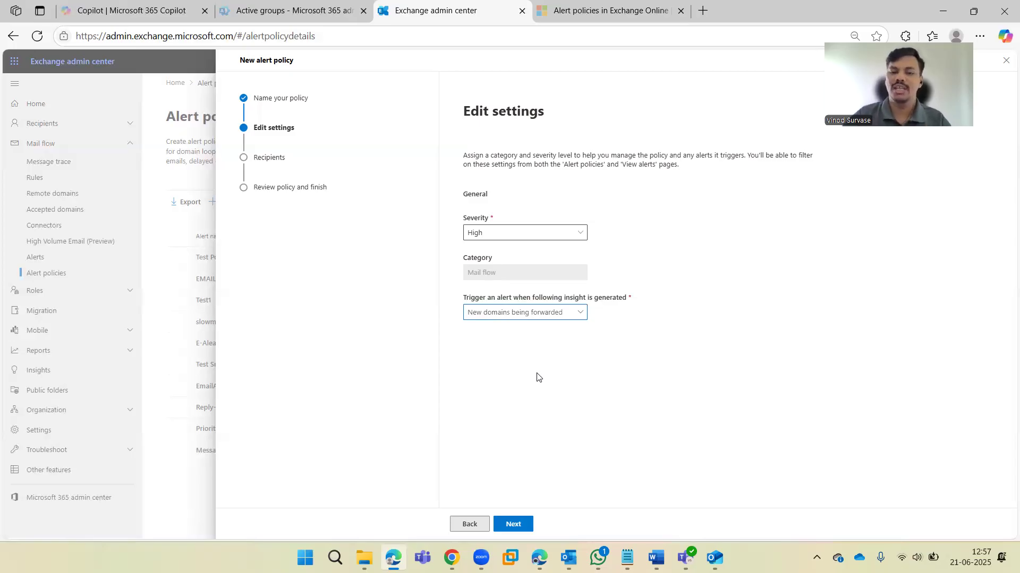
# Step: Set the insight that triggers the alert to Cert expiry and rename the policy as cert Expiry alerts
pyautogui.click(540, 320)
pyautogui.click(514, 402)
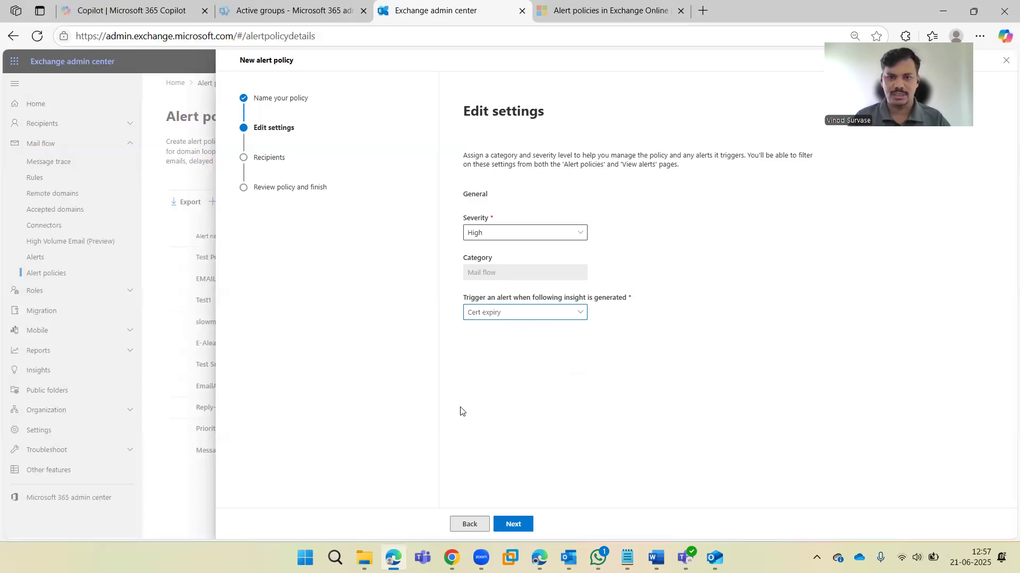
pyautogui.click(468, 523)
pyautogui.moveTo(482, 200); pyautogui.dragTo(458, 200)
pyautogui.write('cert')
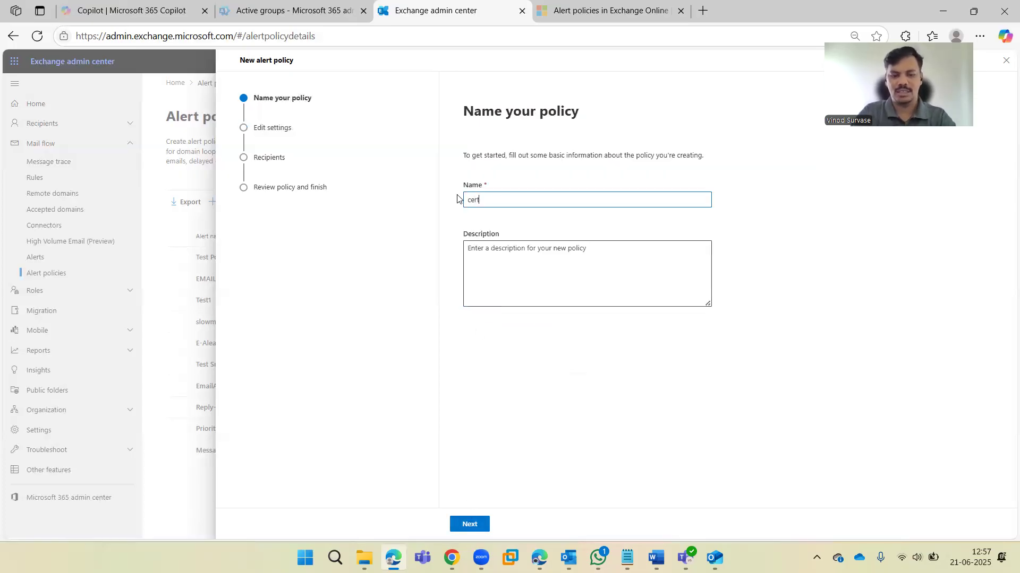
pyautogui.write(' Expiry')
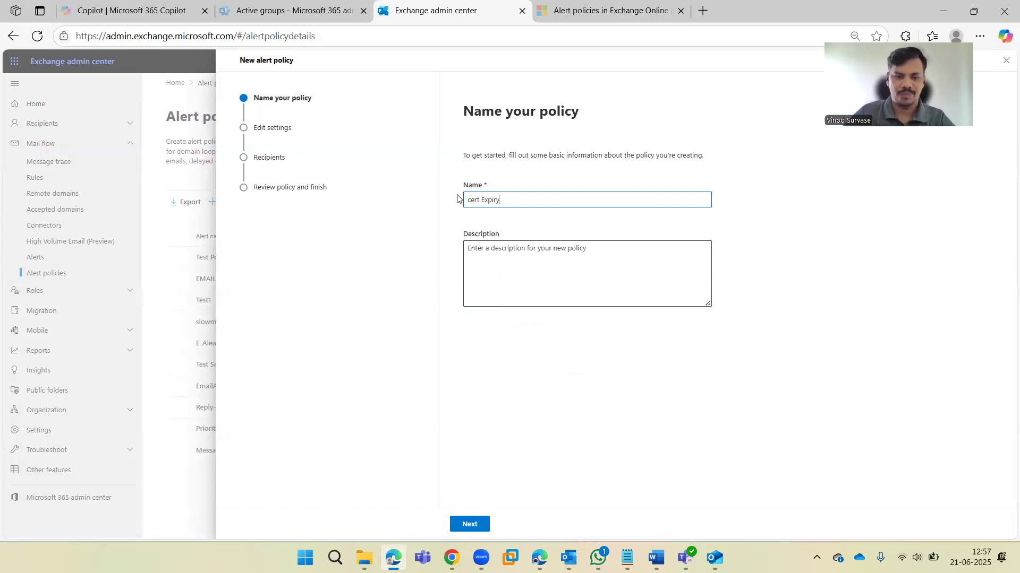
pyautogui.write(' alerts')
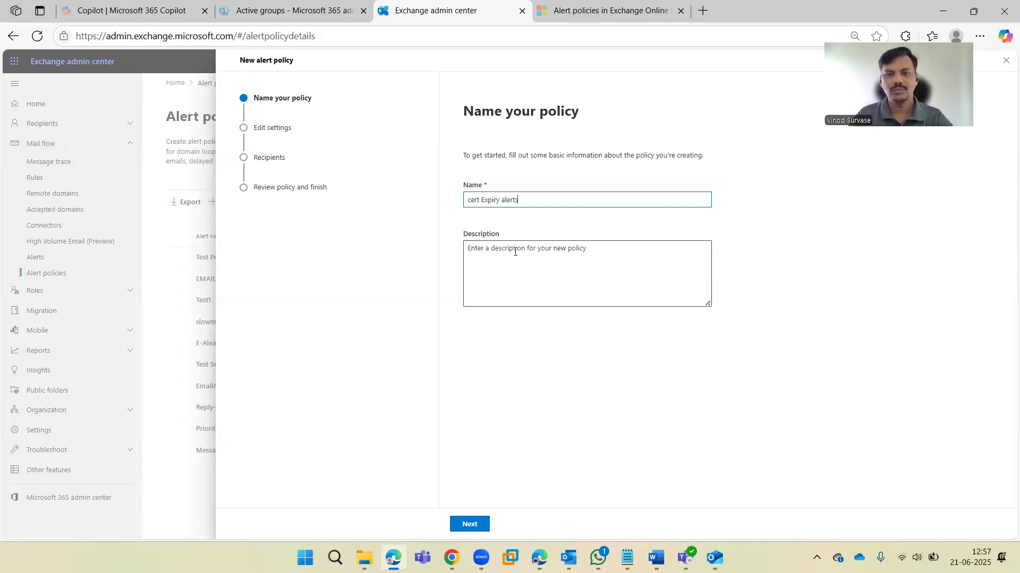
pyautogui.click(483, 522)
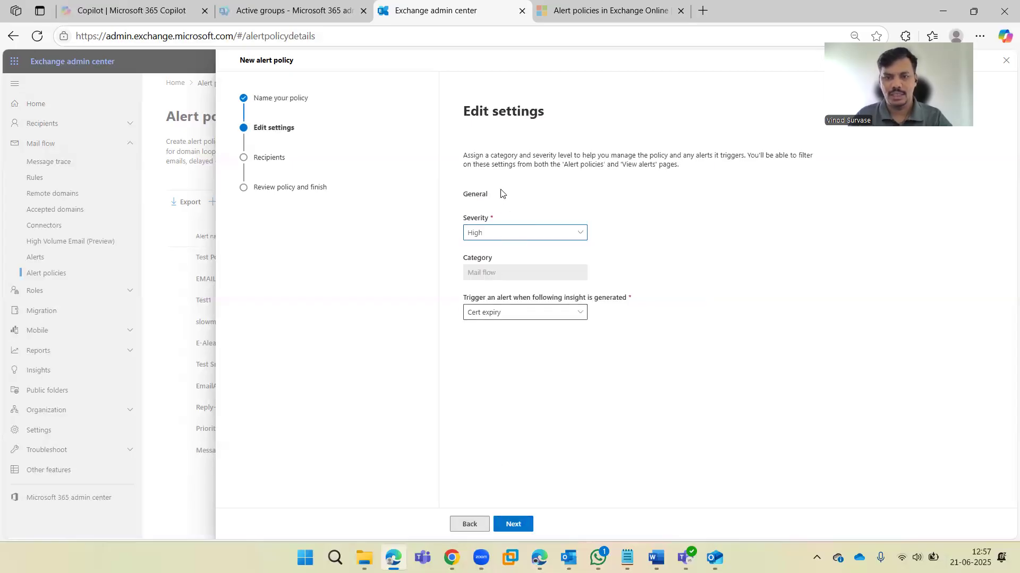
# Step: Add the administrator account as the email recipient of the alert and continue to the policy review
pyautogui.click(513, 524)
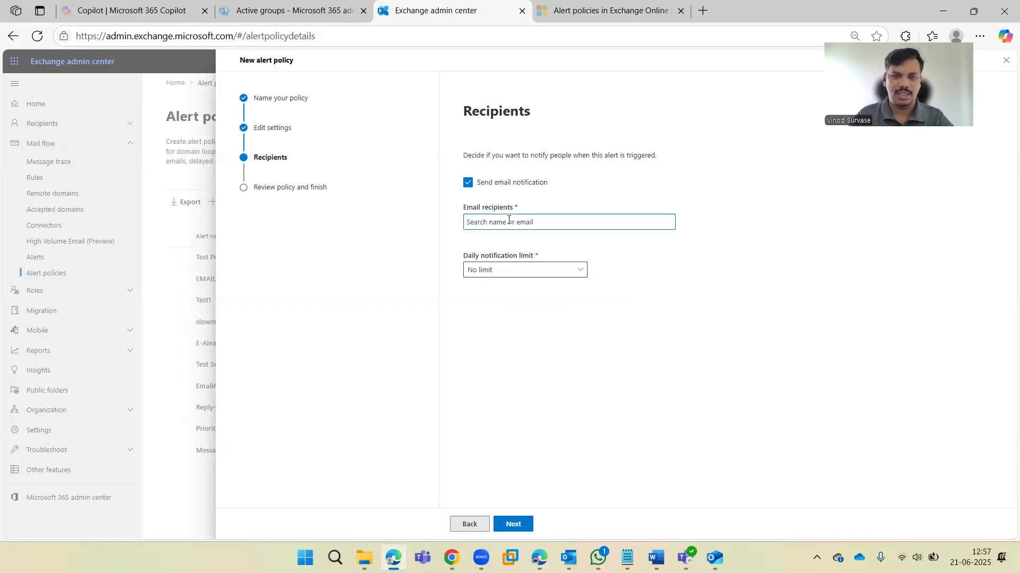
pyautogui.write('admin@')
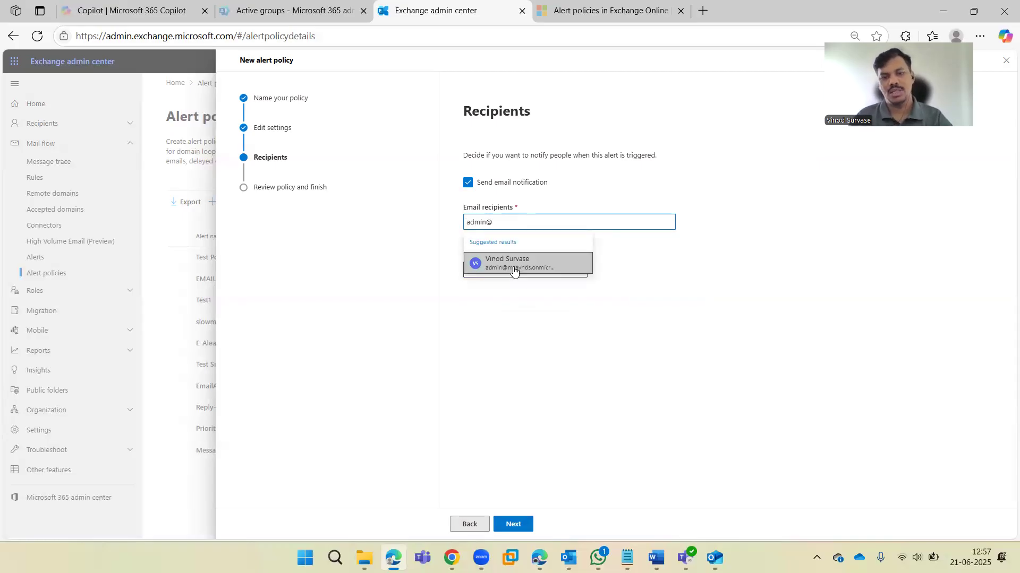
pyautogui.click(513, 265)
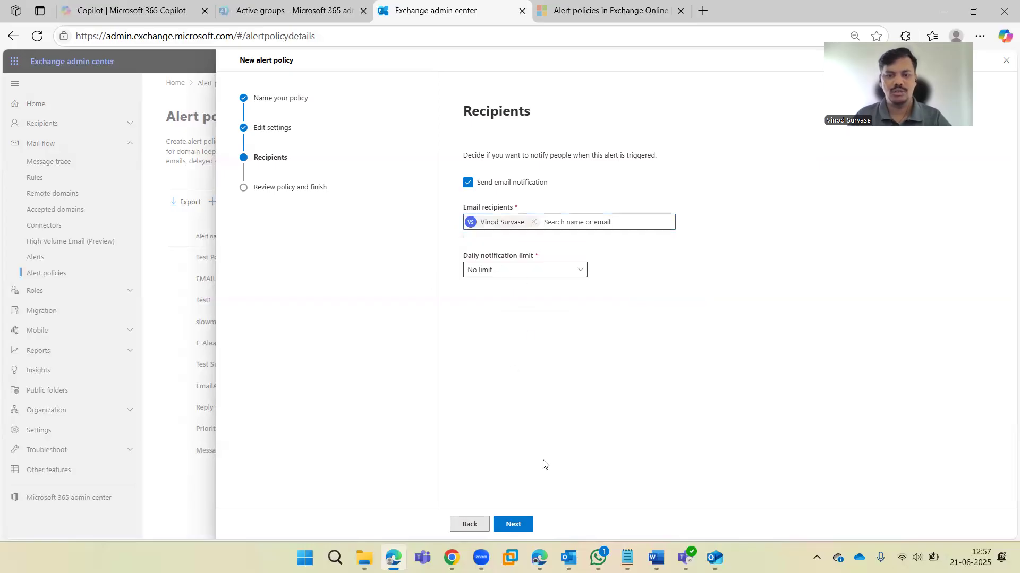
pyautogui.click(513, 524)
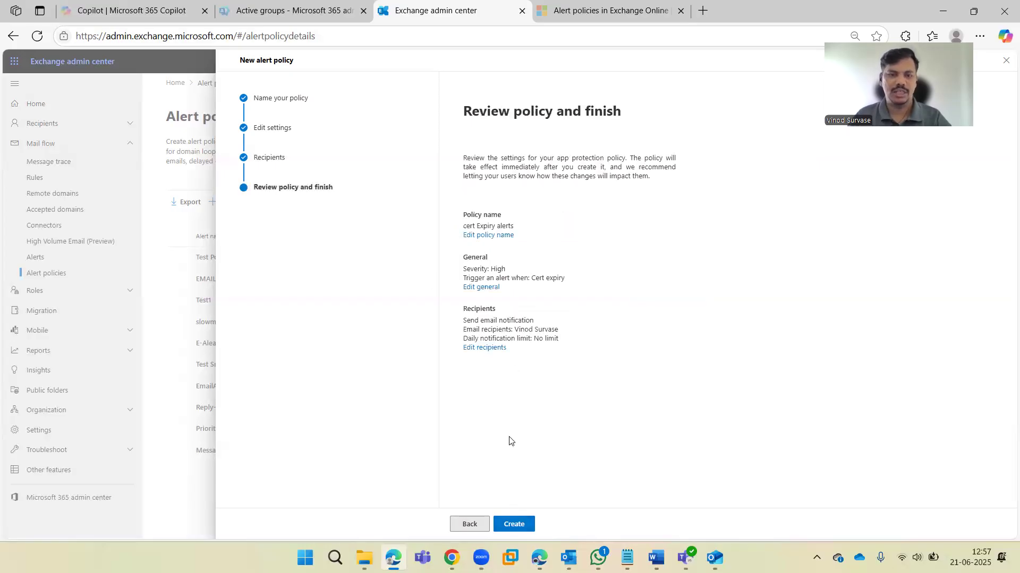
# Step: Create the cert Expiry alerts policy, close the wizard, and refresh the list of alert policies
pyautogui.click(514, 524)
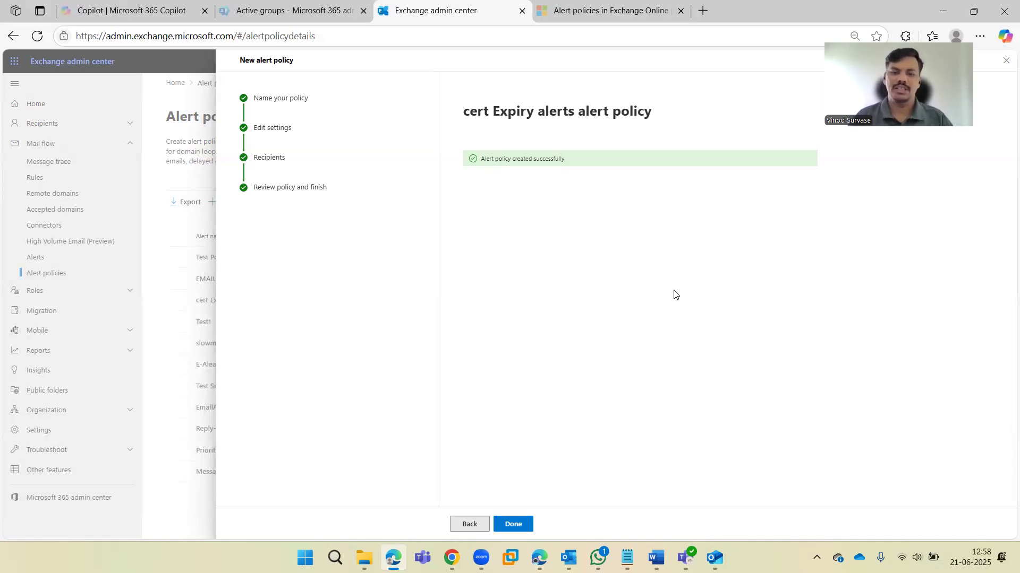
pyautogui.click(509, 526)
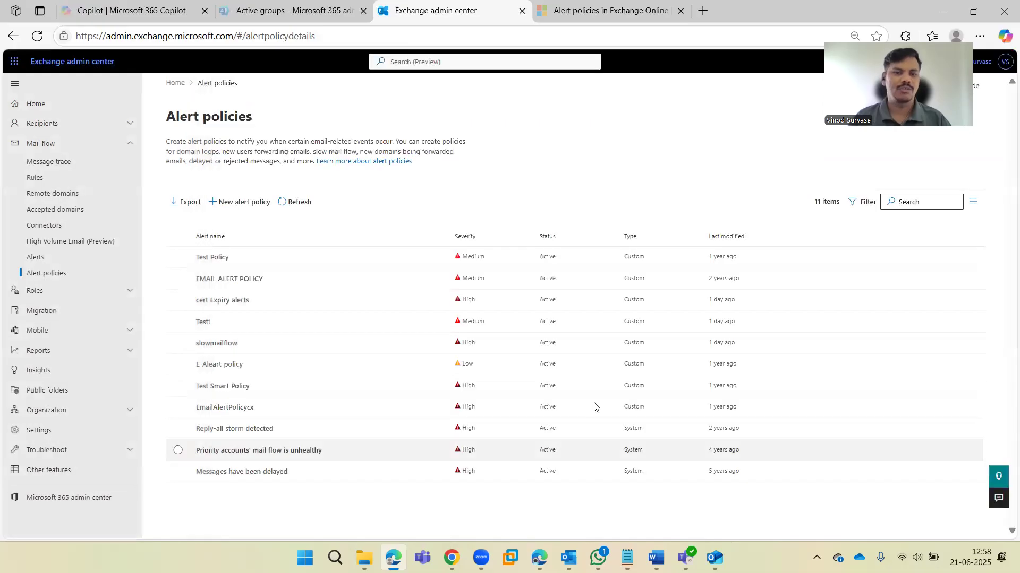
pyautogui.click(295, 207)
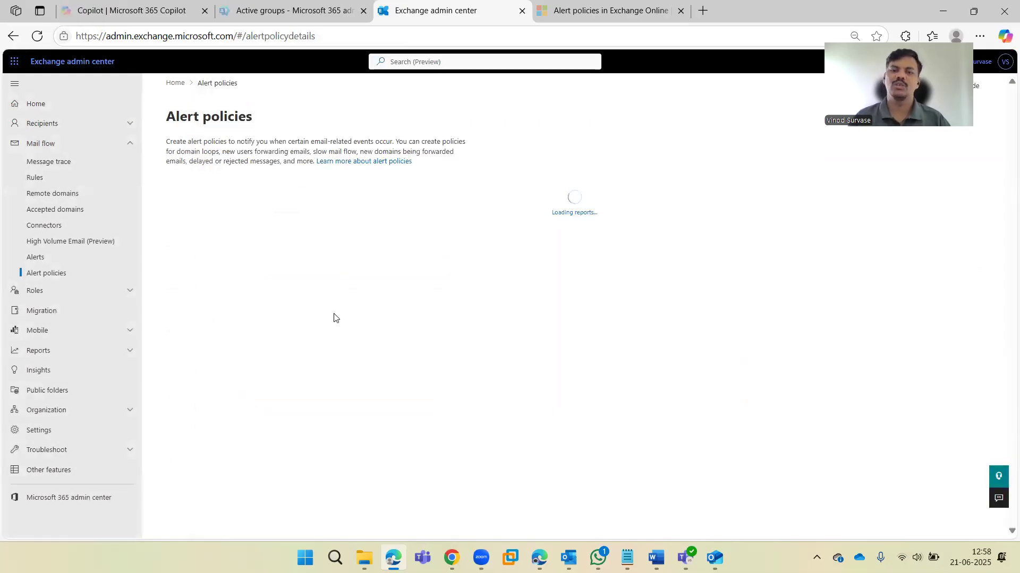